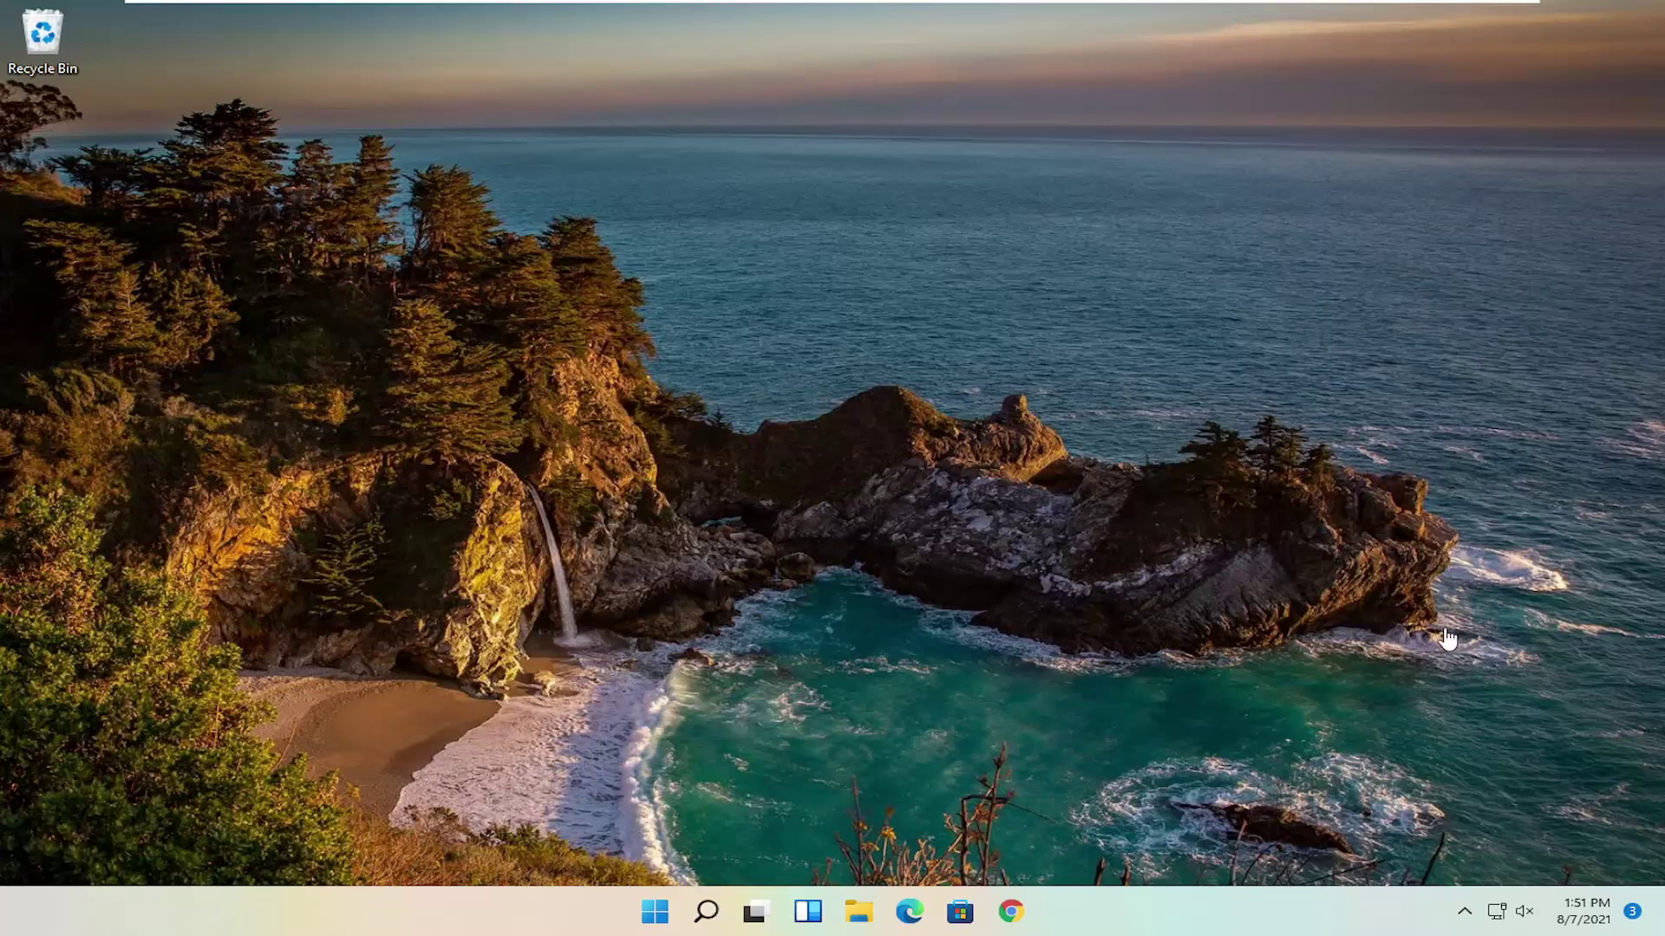
Search Windows for 'device manager' and launch Device Manager from the best match.
{"action": "left_click", "coordinate": [704, 917]}
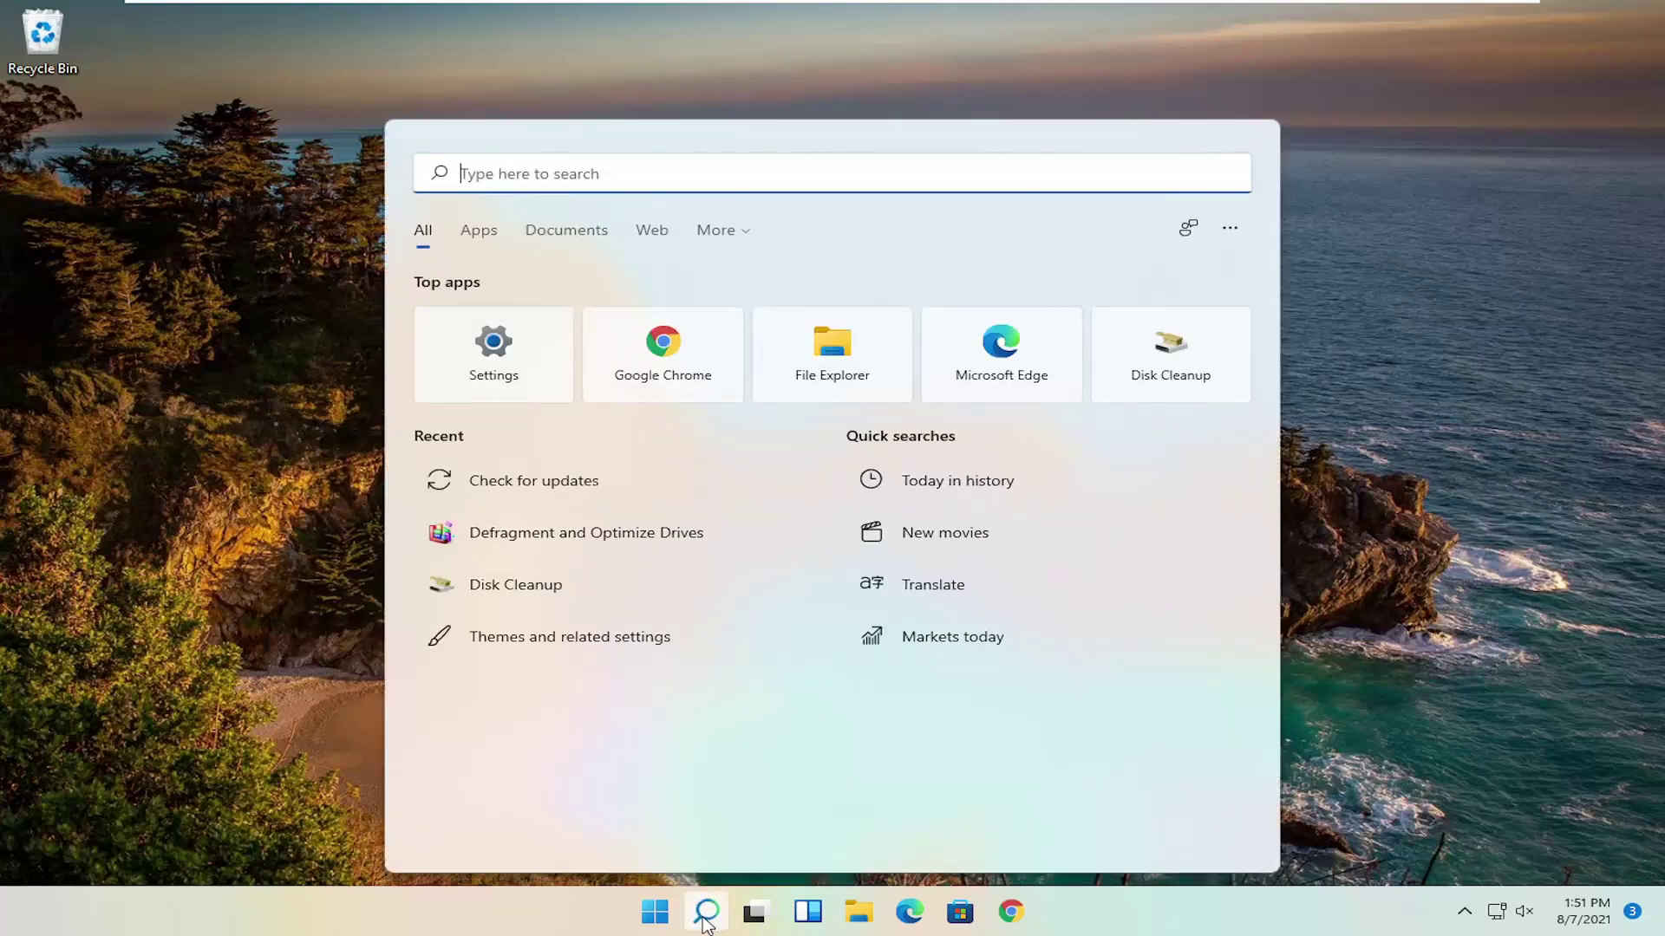
{"action": "type", "text": "device"}
{"action": "key", "text": "ctrl+a"}
{"action": "type", "text": "dev"}
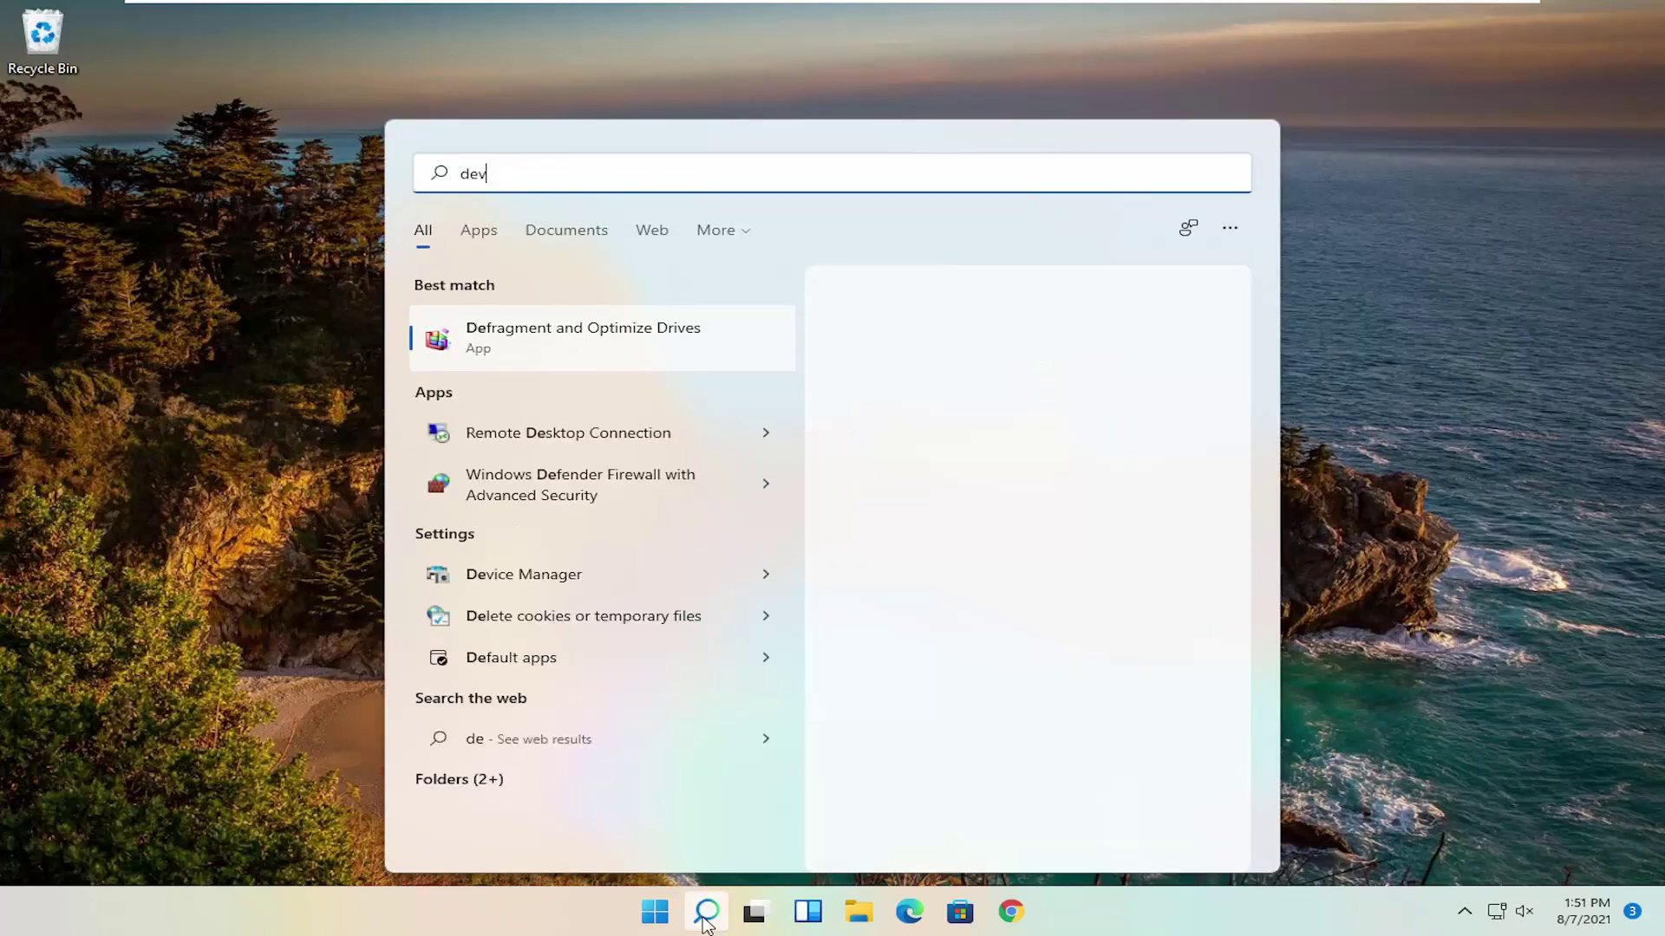
{"action": "type", "text": "ice manager"}
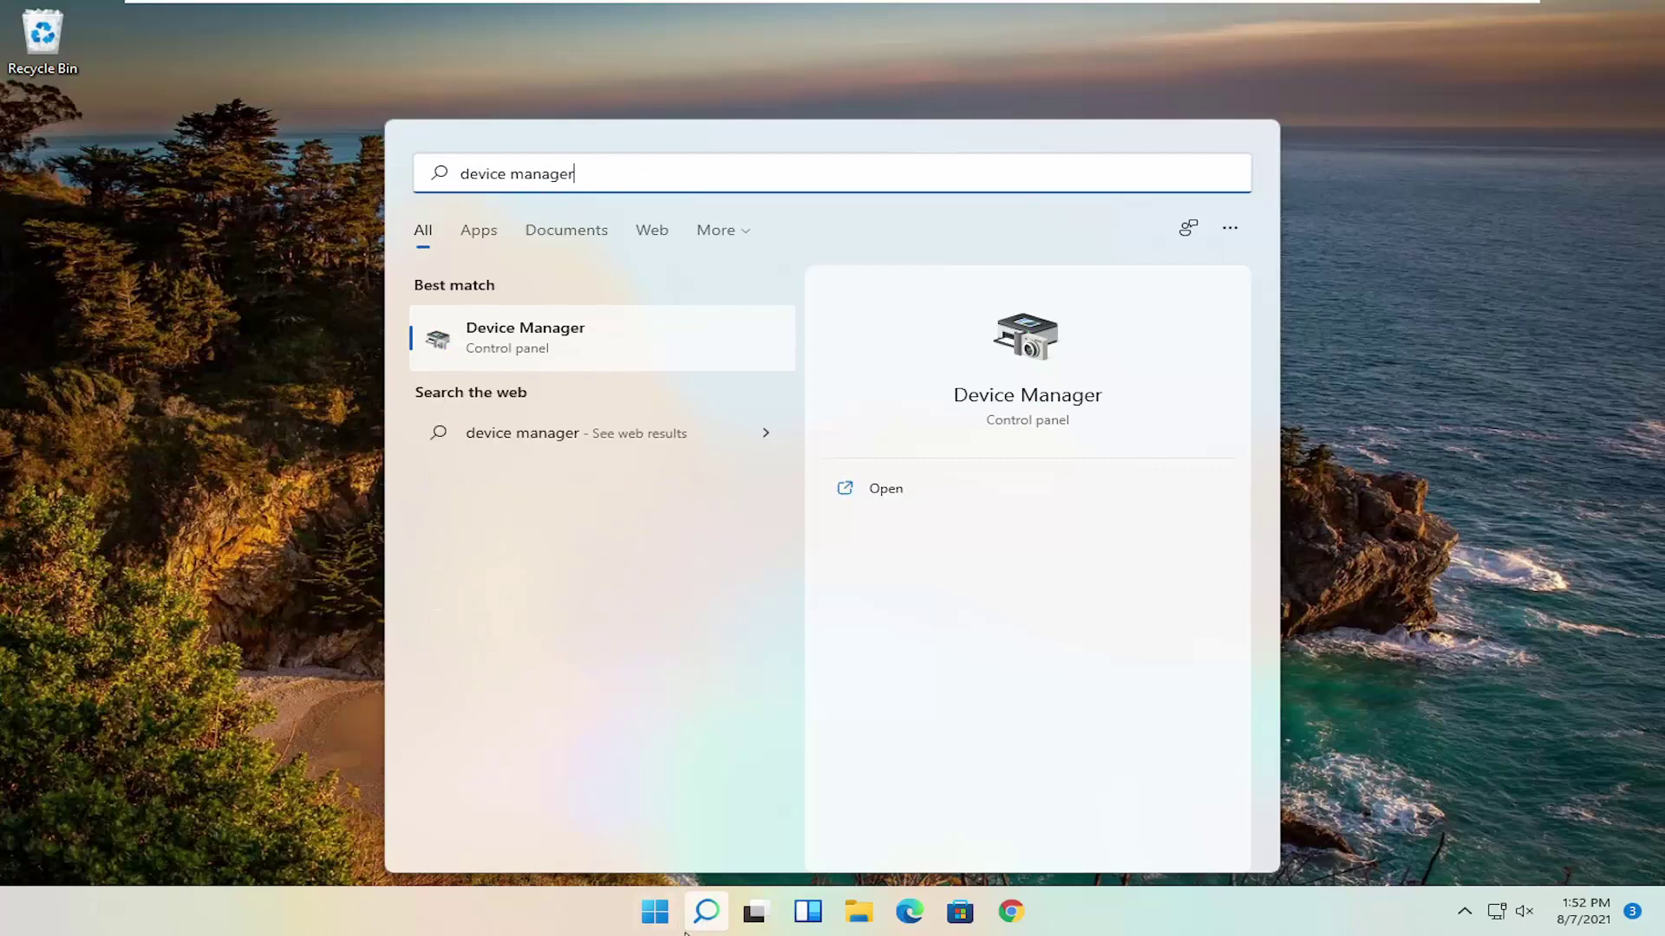
{"action": "left_click", "coordinate": [562, 338]}
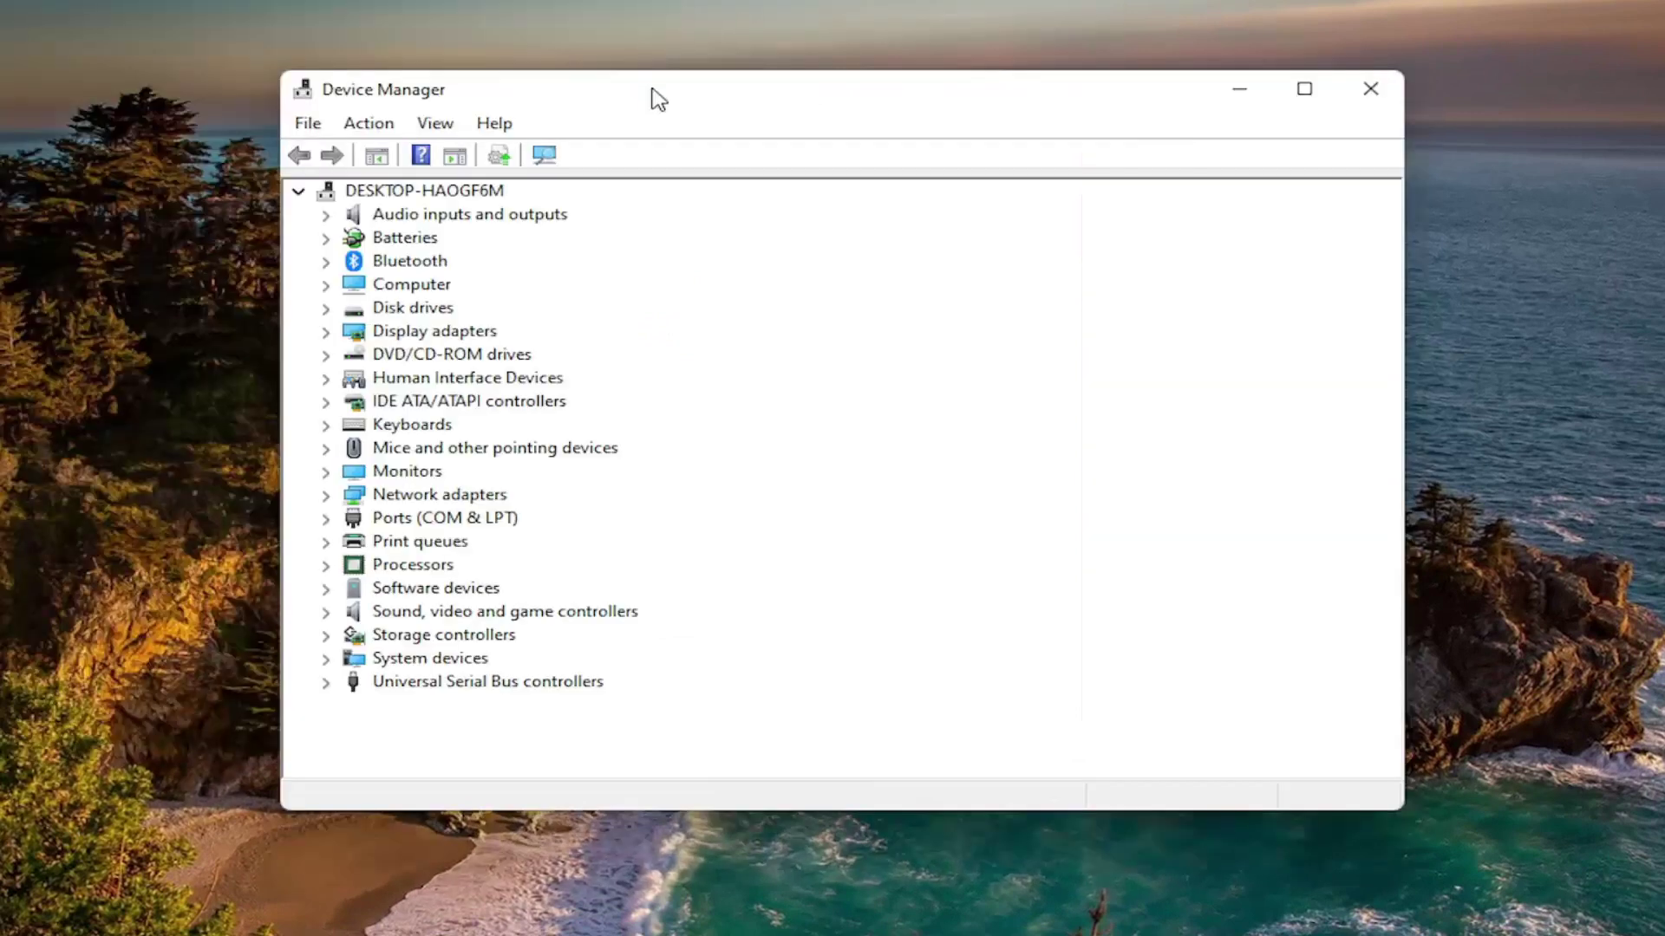
Expand Mice and other pointing devices and select the VMware Pointing Device.
{"action": "left_click", "coordinate": [468, 450]}
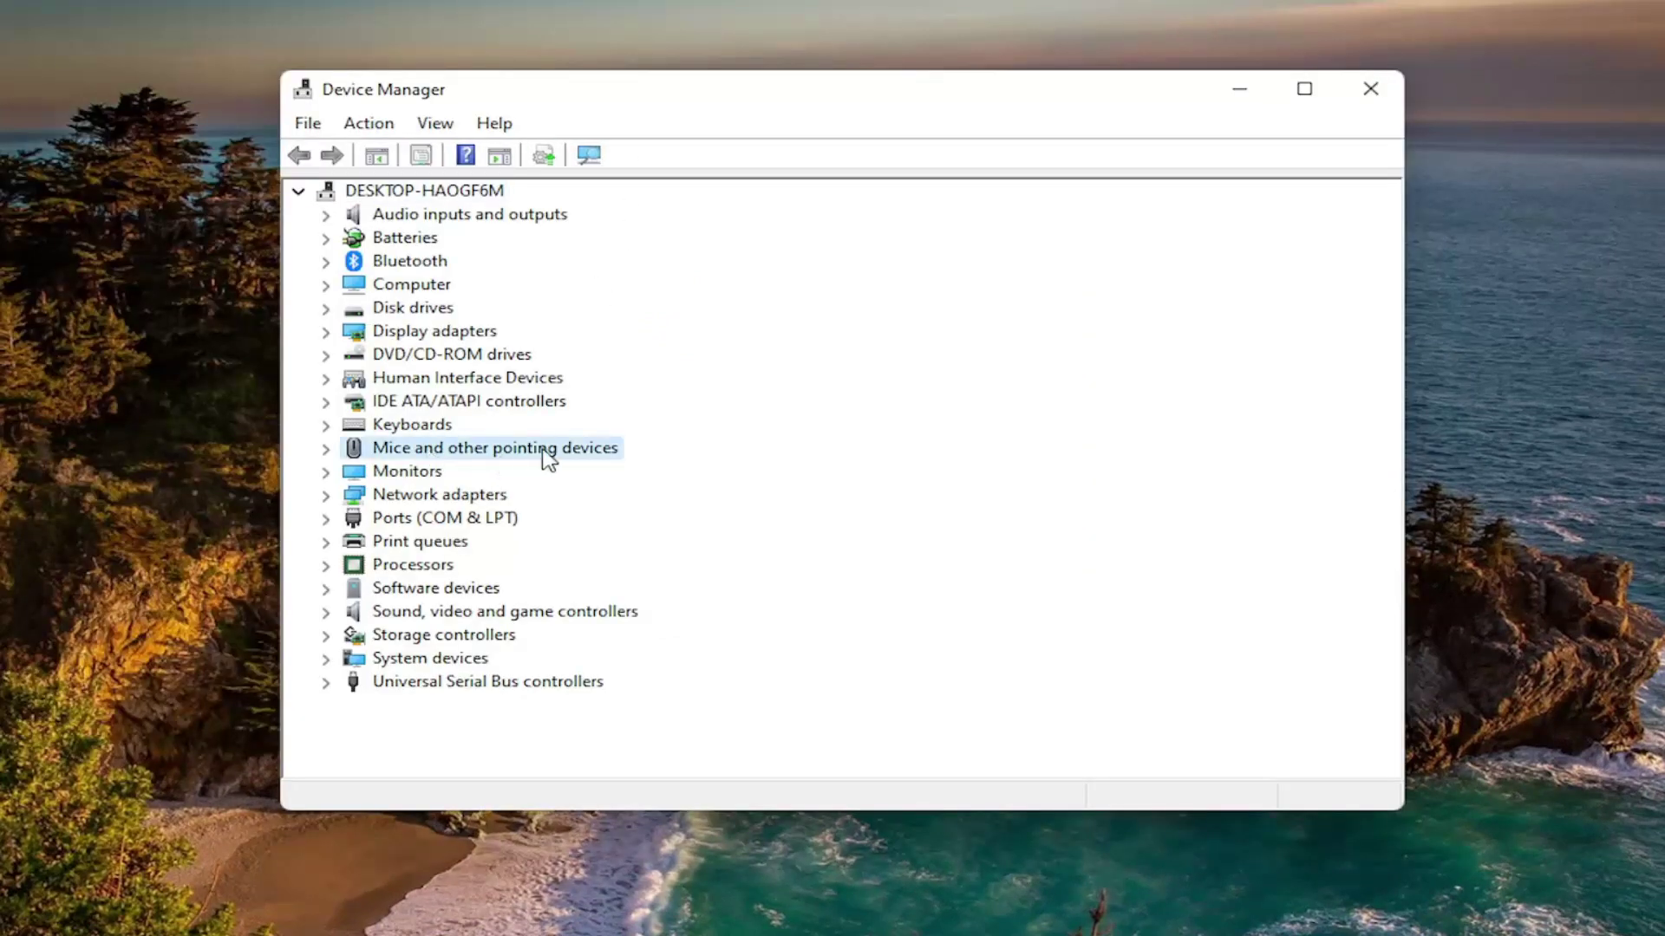
{"action": "double_click", "coordinate": [547, 450]}
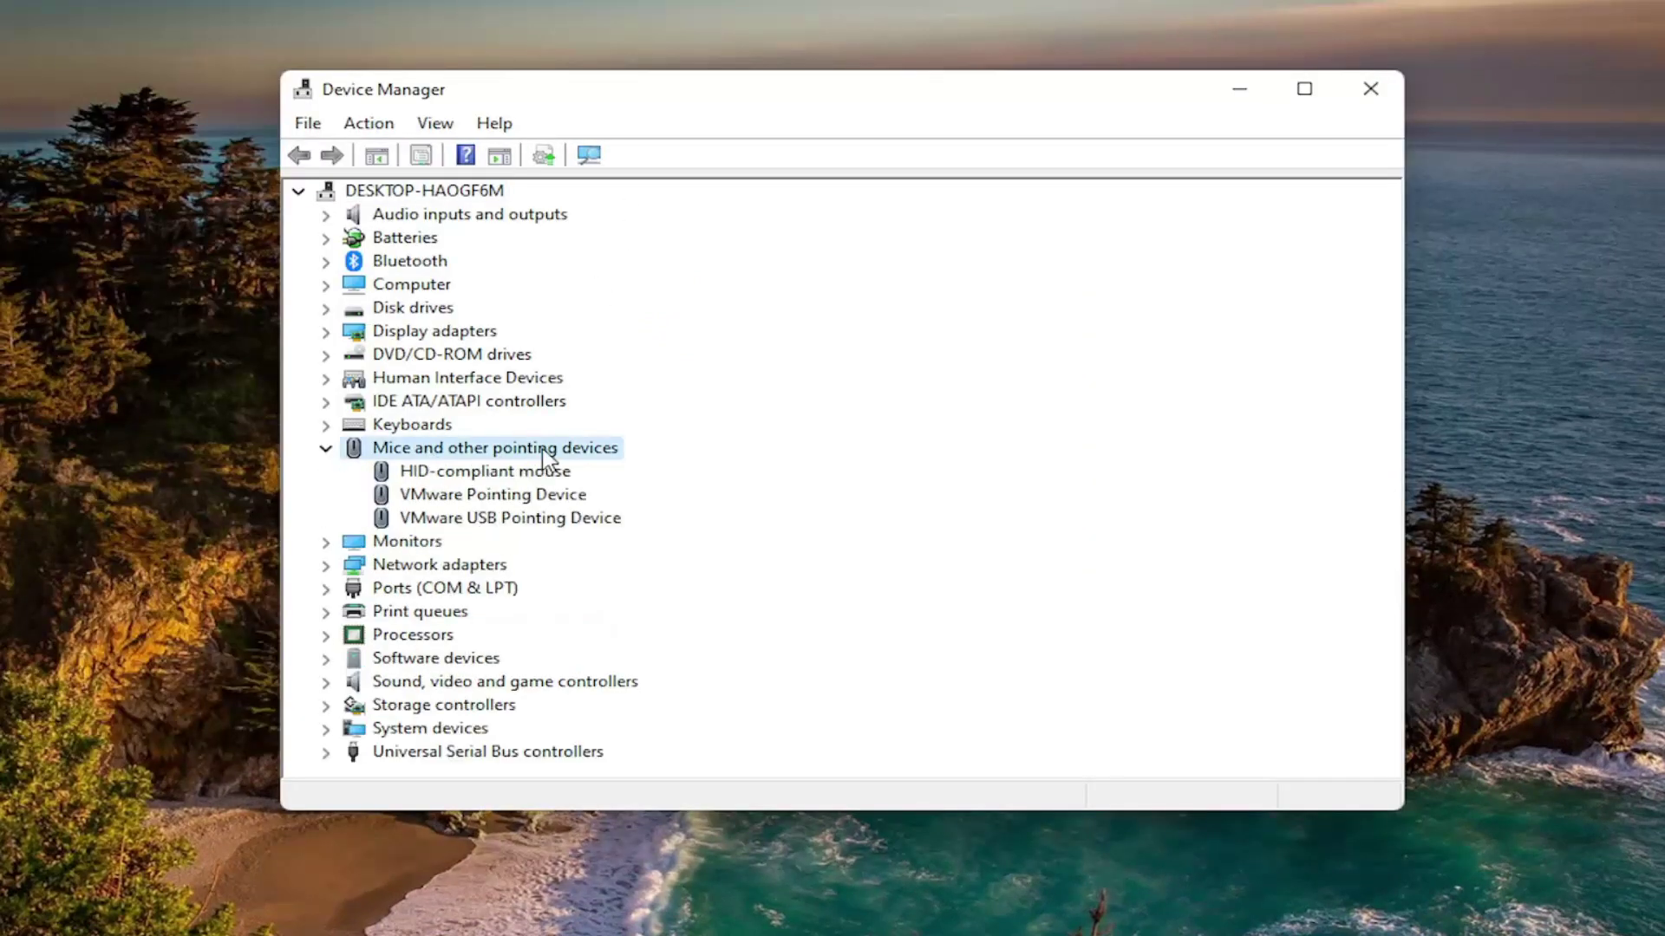
{"action": "left_click", "coordinate": [521, 499]}
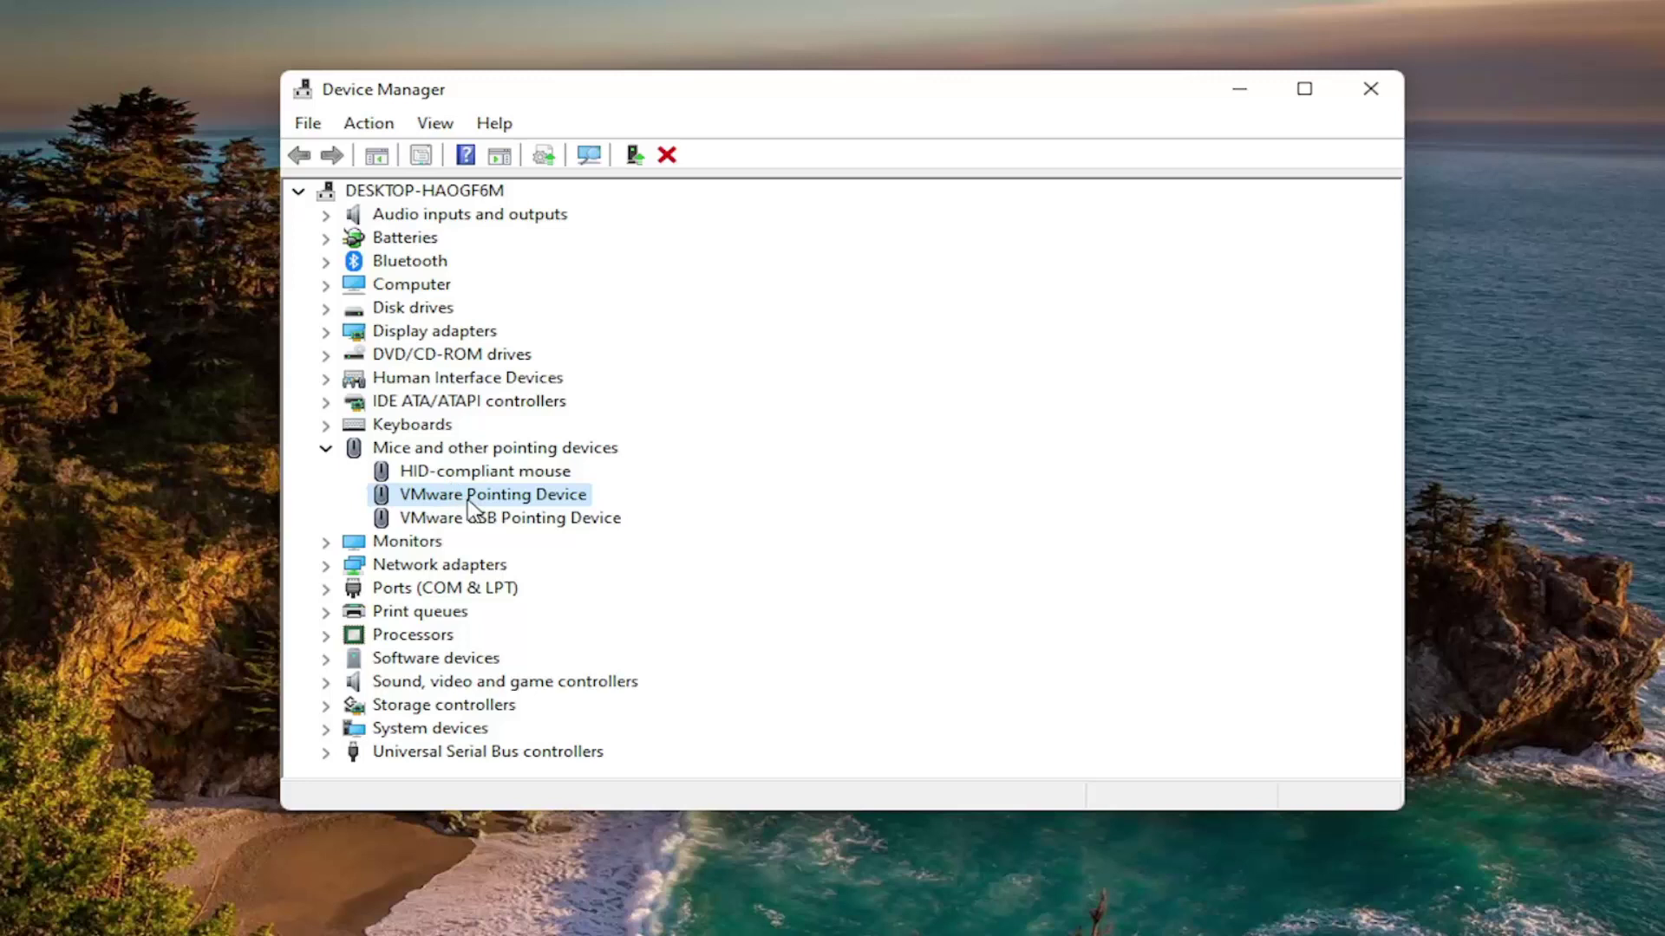
Search automatically for a newer VMware Pointing Device driver, then check Windows Update and close Settings.
{"action": "right_click", "coordinate": [473, 507]}
{"action": "left_click", "coordinate": [533, 515]}
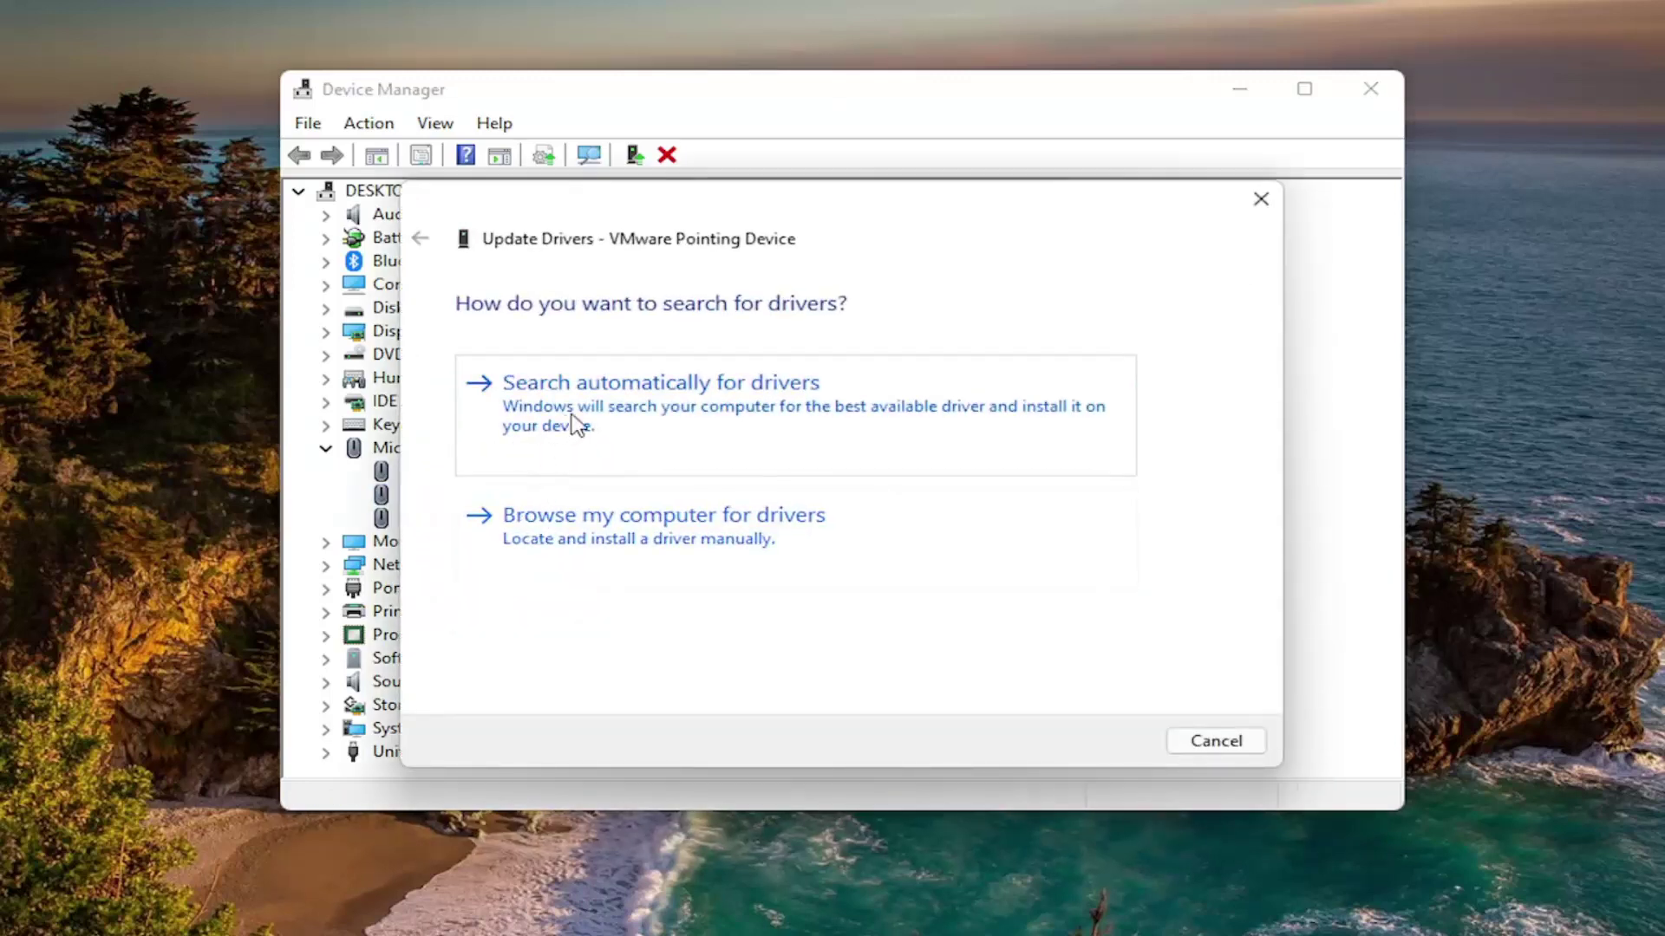
{"action": "left_click", "coordinate": [574, 425]}
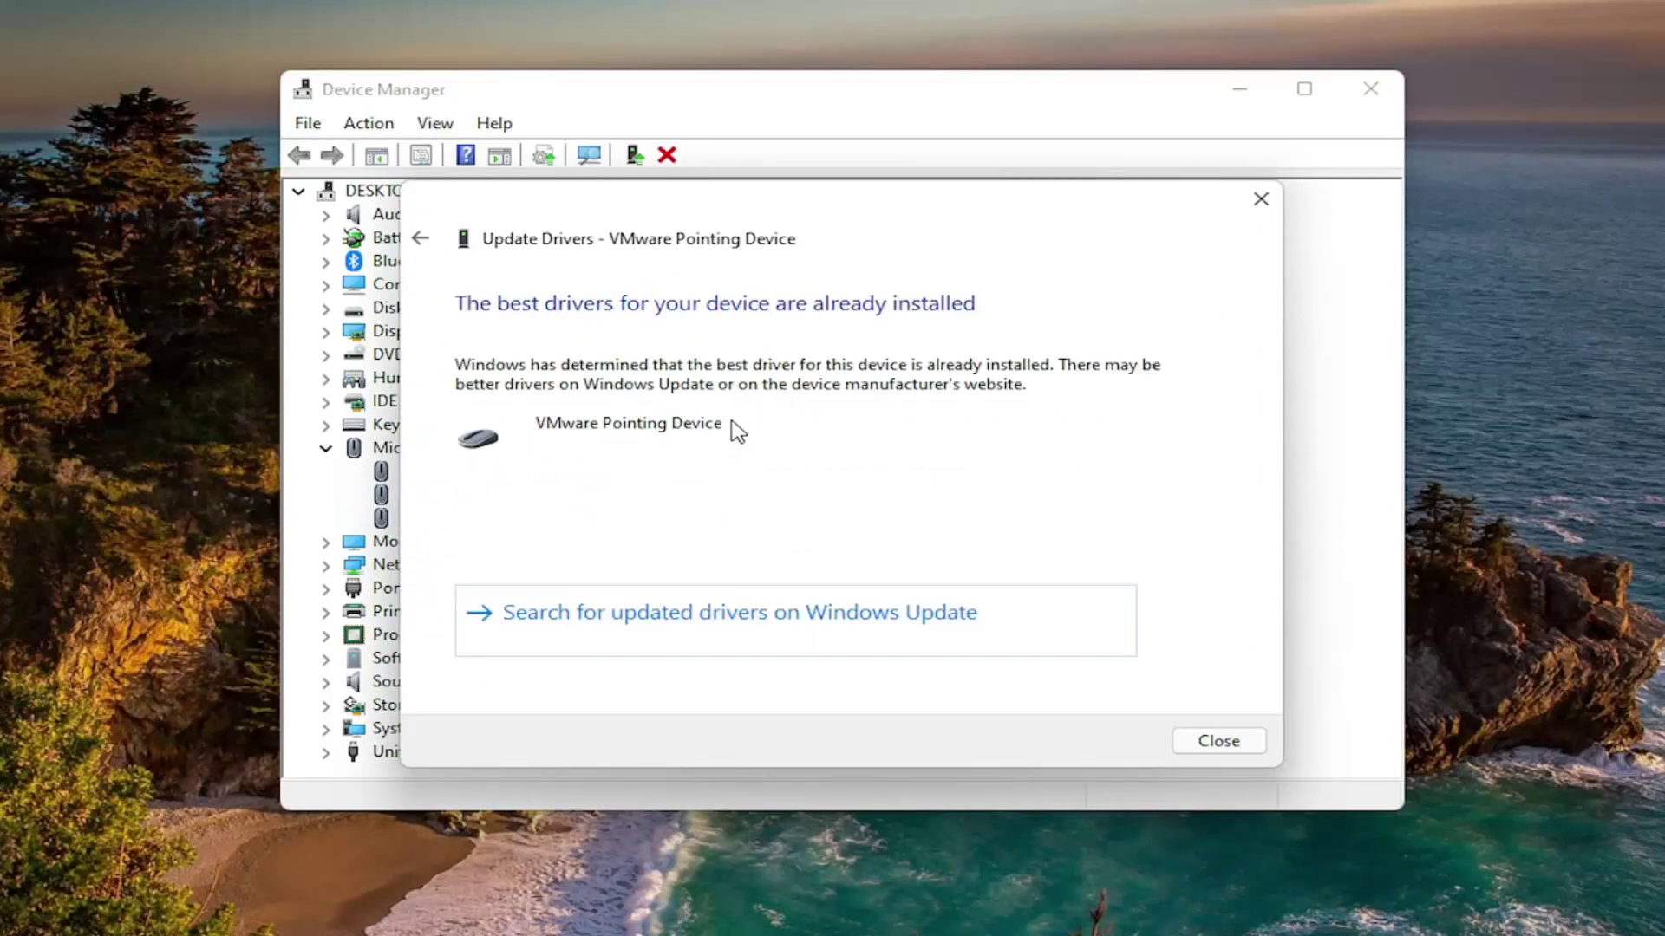
{"action": "left_click", "coordinate": [854, 633]}
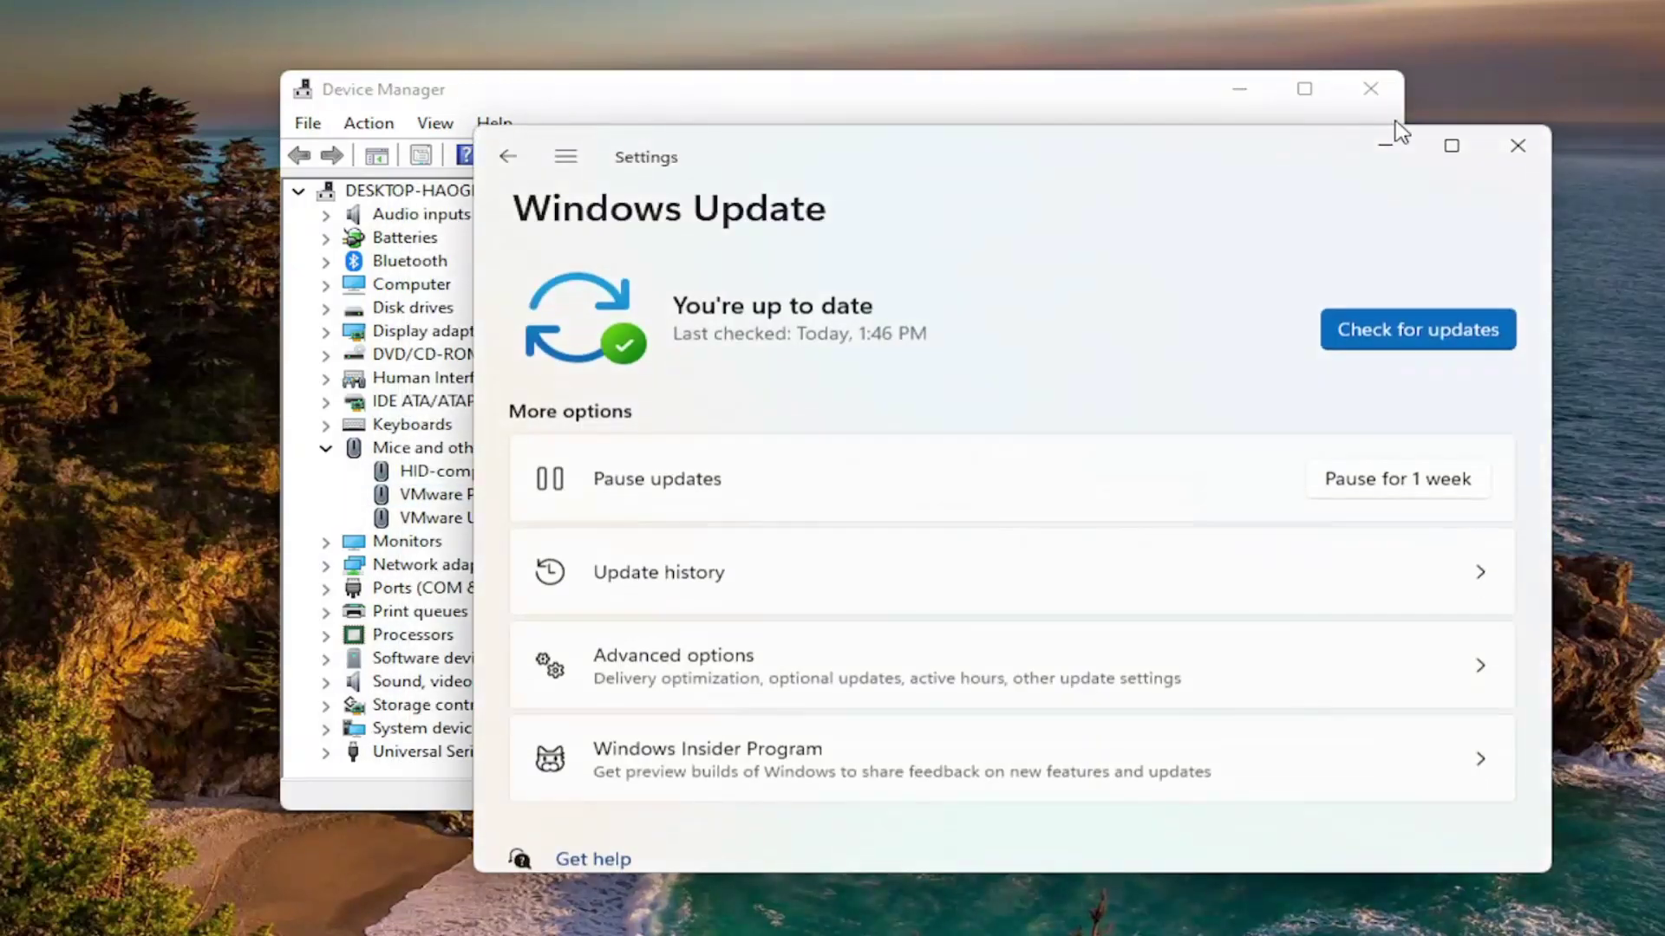
{"action": "left_click", "coordinate": [1516, 148]}
Reinstall the VMware Pointing Device driver from the computer's compatible driver list and close the wizard.
{"action": "right_click", "coordinate": [475, 506]}
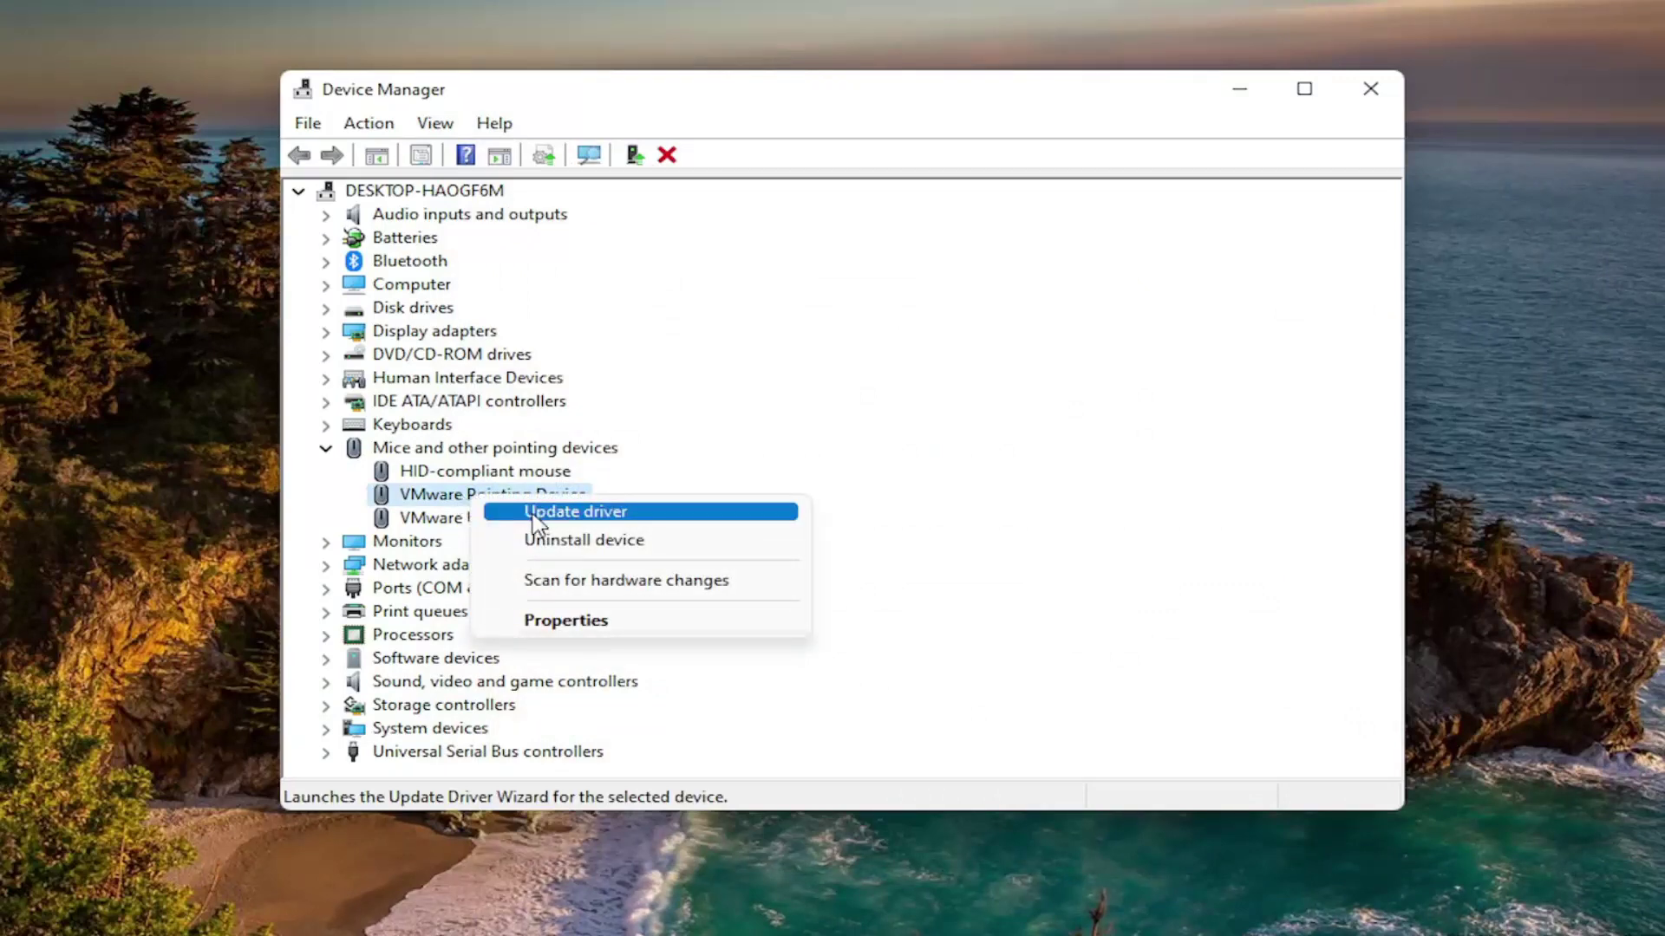
{"action": "left_click", "coordinate": [582, 516]}
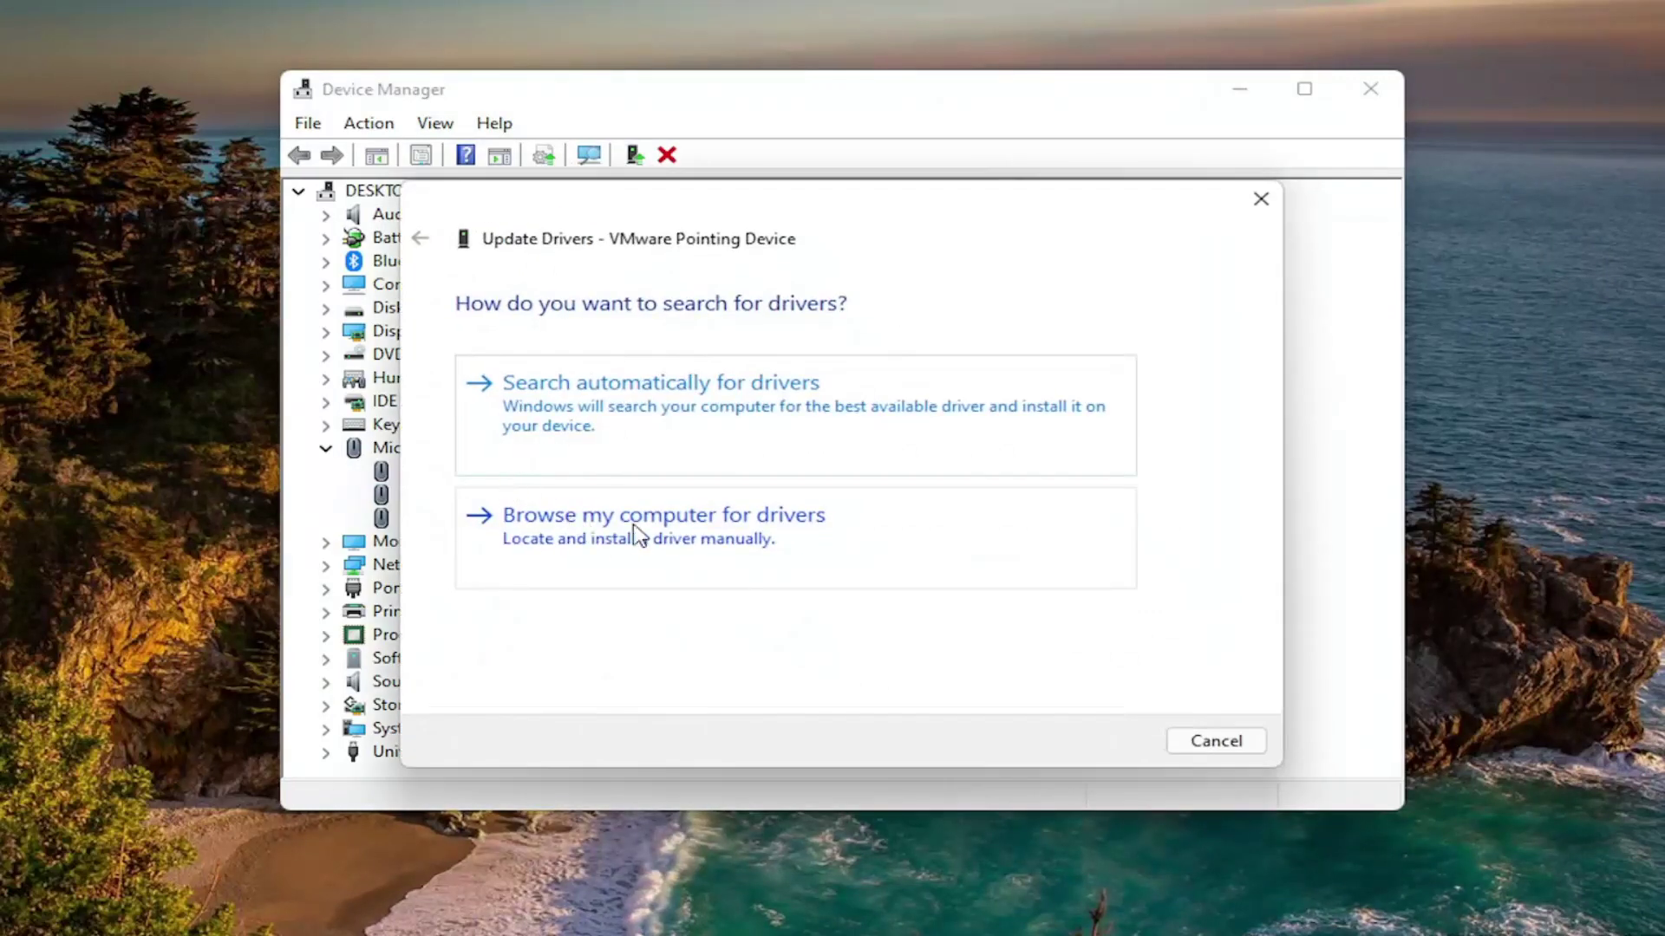
{"action": "left_click", "coordinate": [651, 536]}
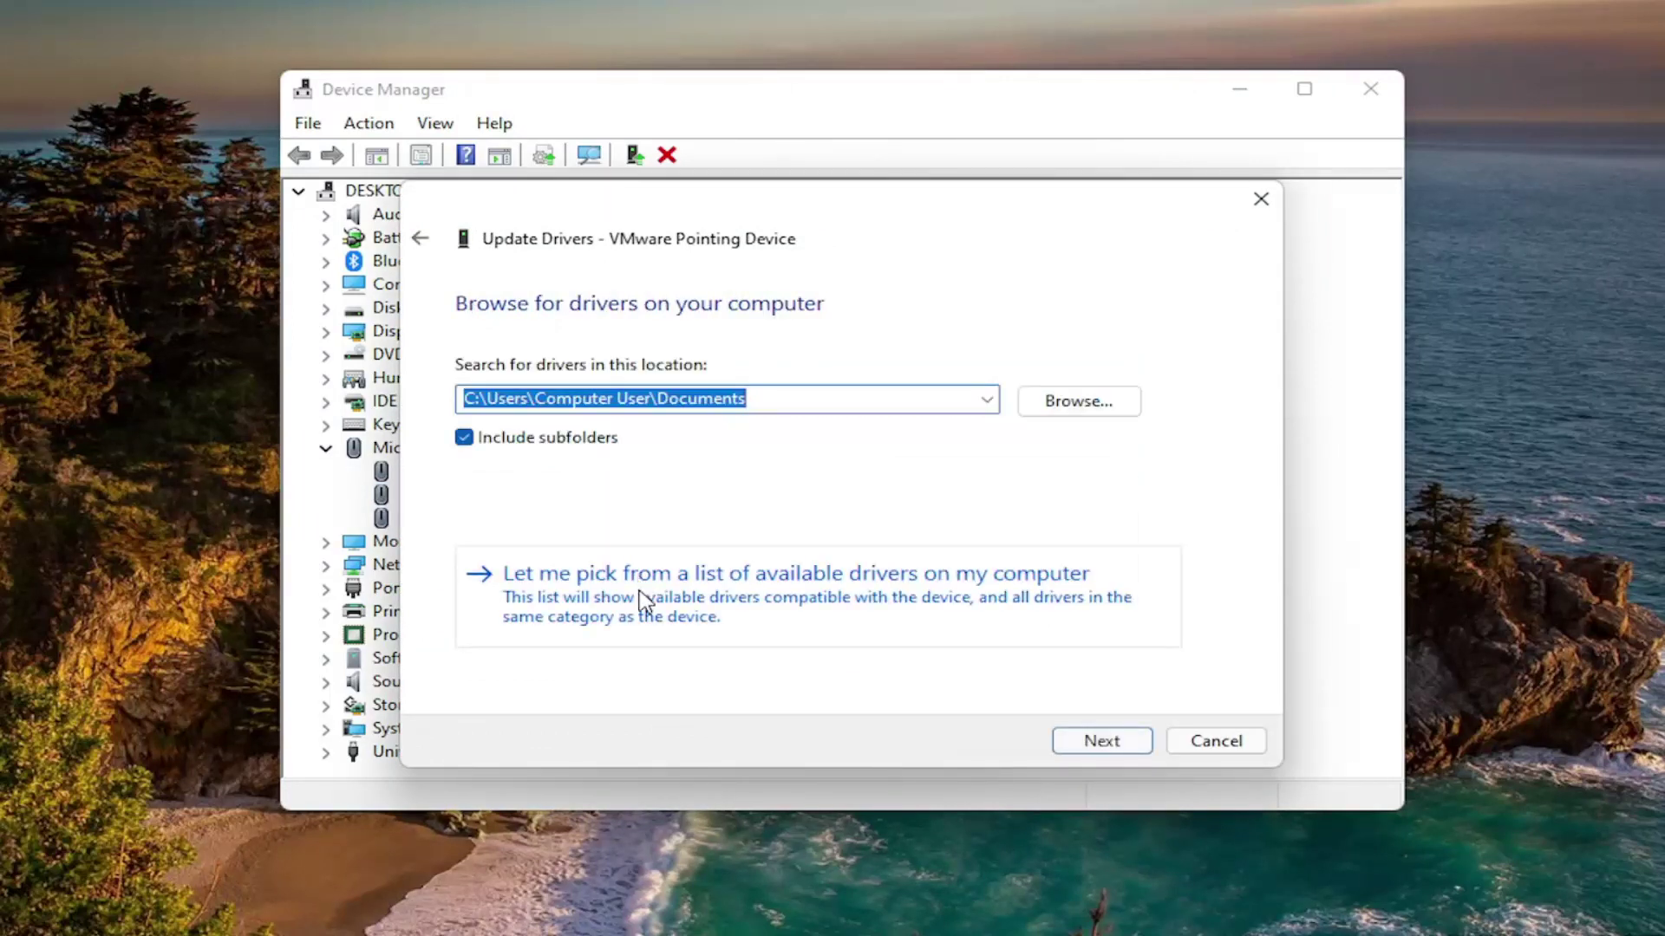
{"action": "left_click", "coordinate": [750, 605]}
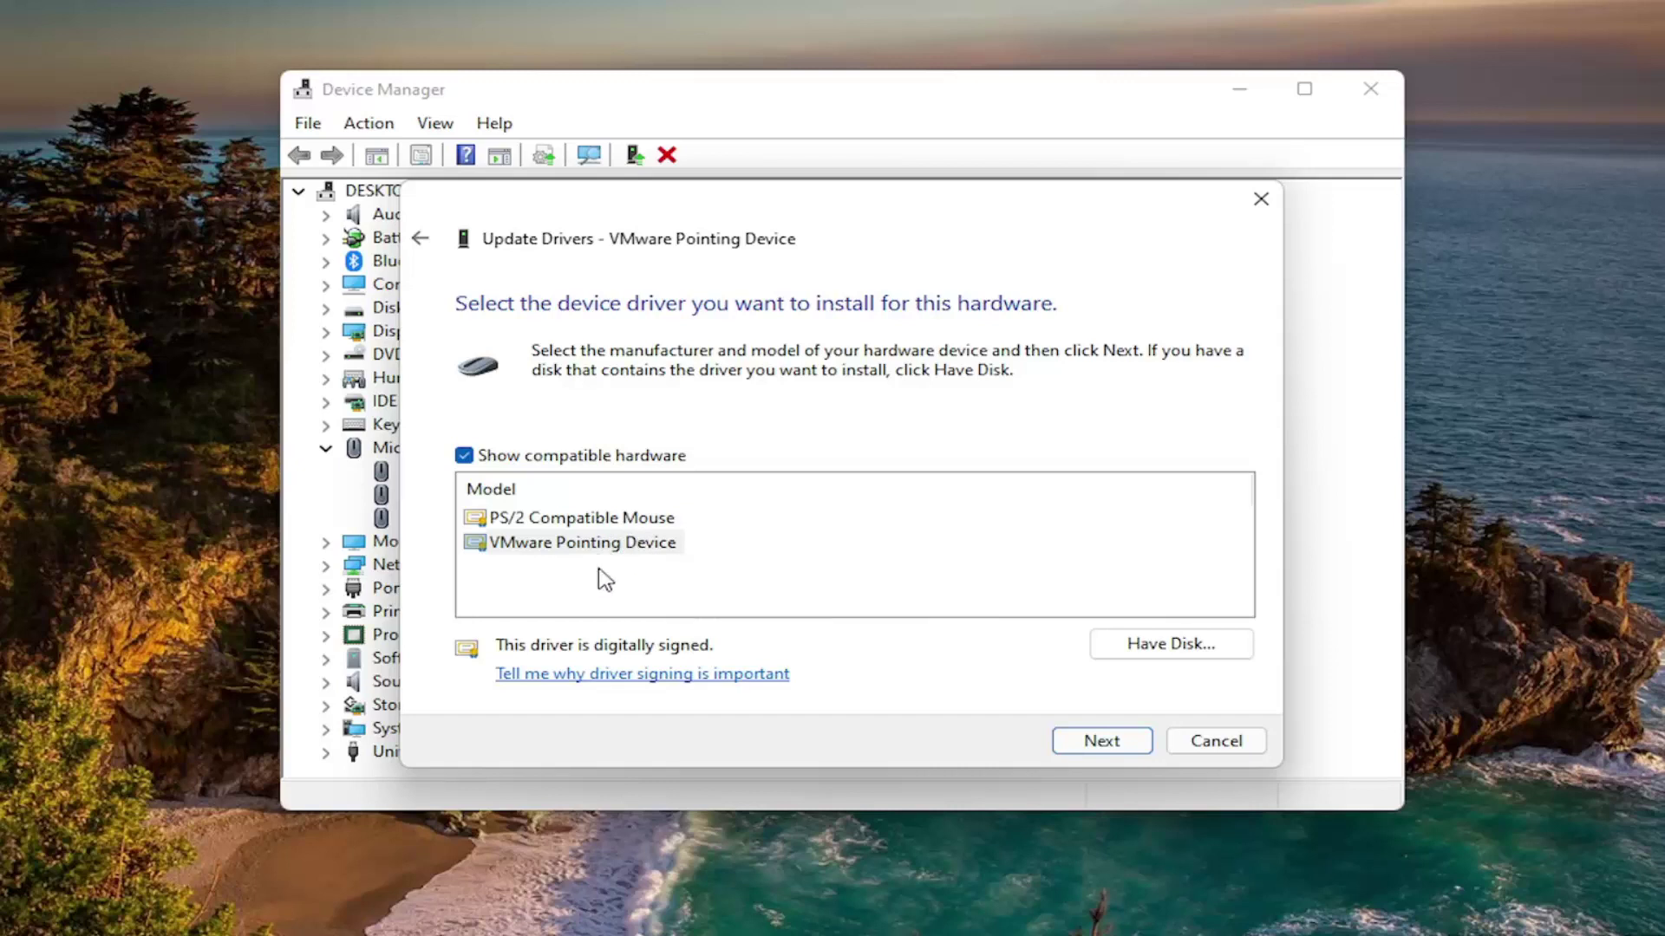
{"action": "left_click", "coordinate": [1095, 743]}
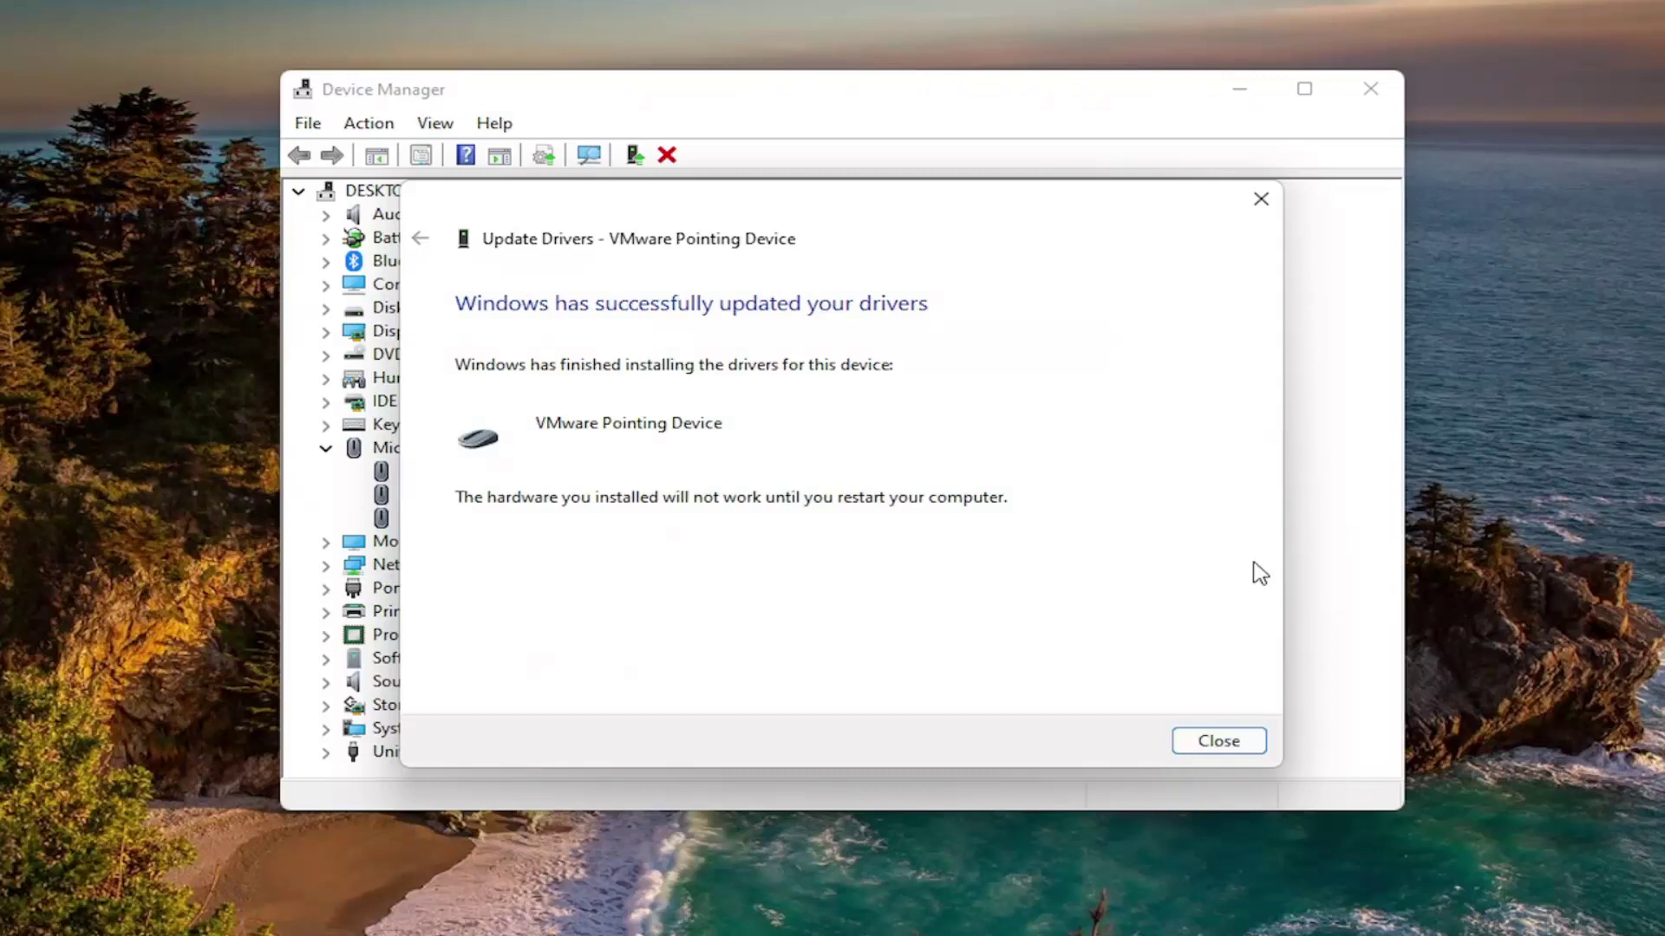
{"action": "left_click", "coordinate": [1222, 742]}
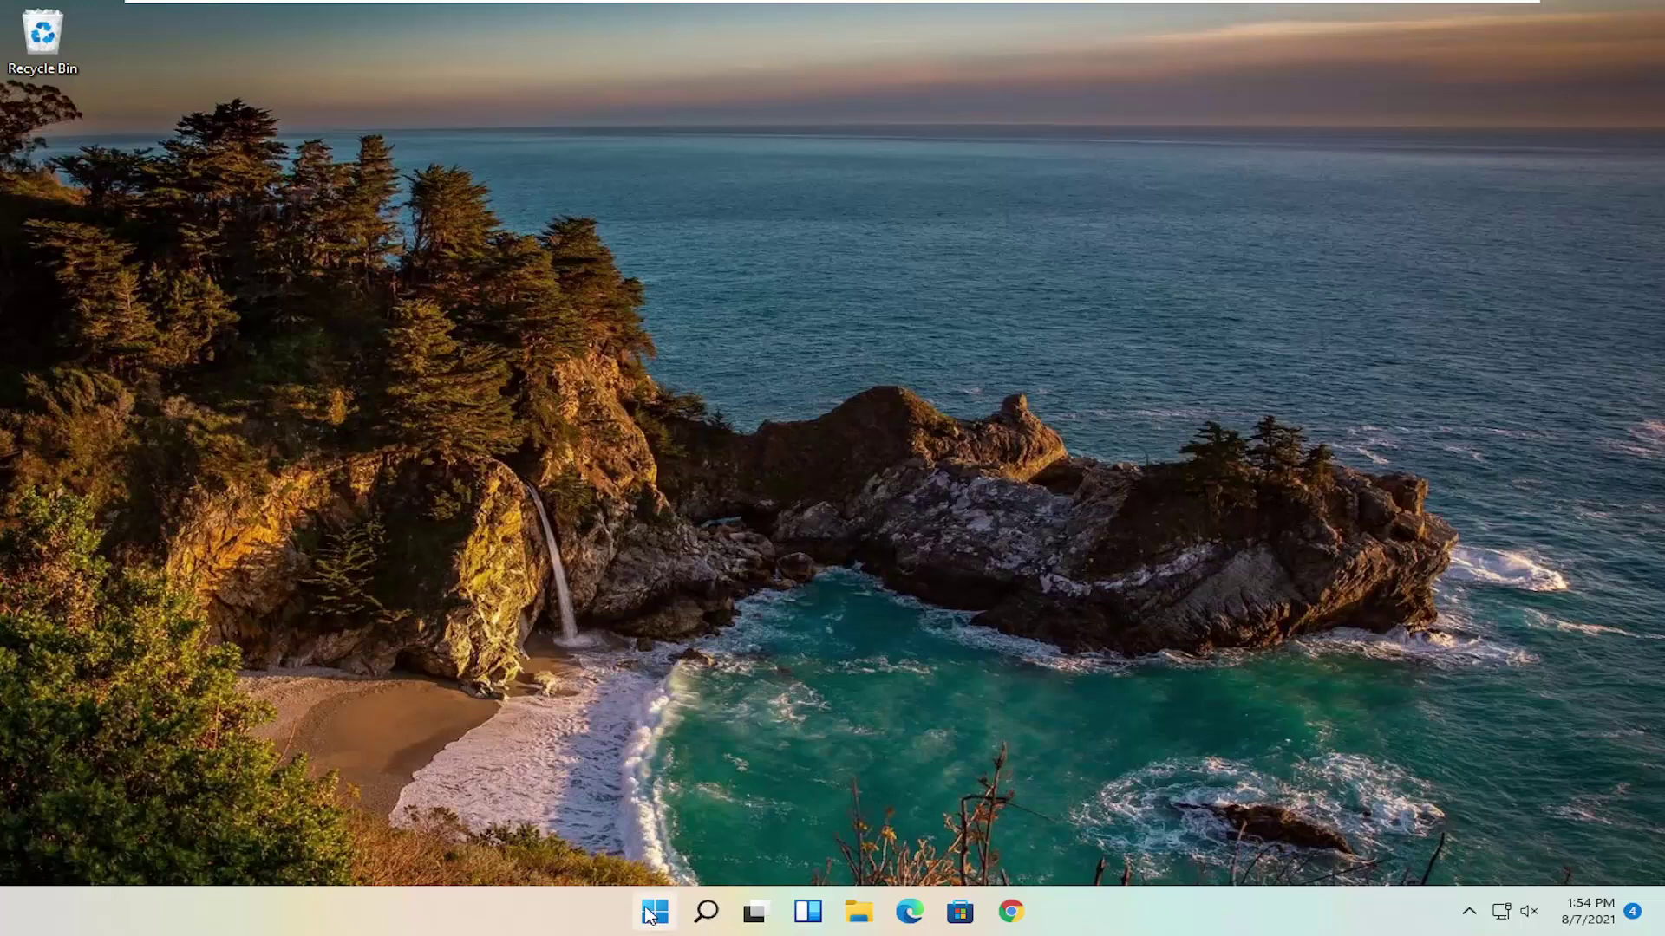
Launch Task Manager from the Start quick-link menu and move its window higher on screen.
{"action": "right_click", "coordinate": [654, 917]}
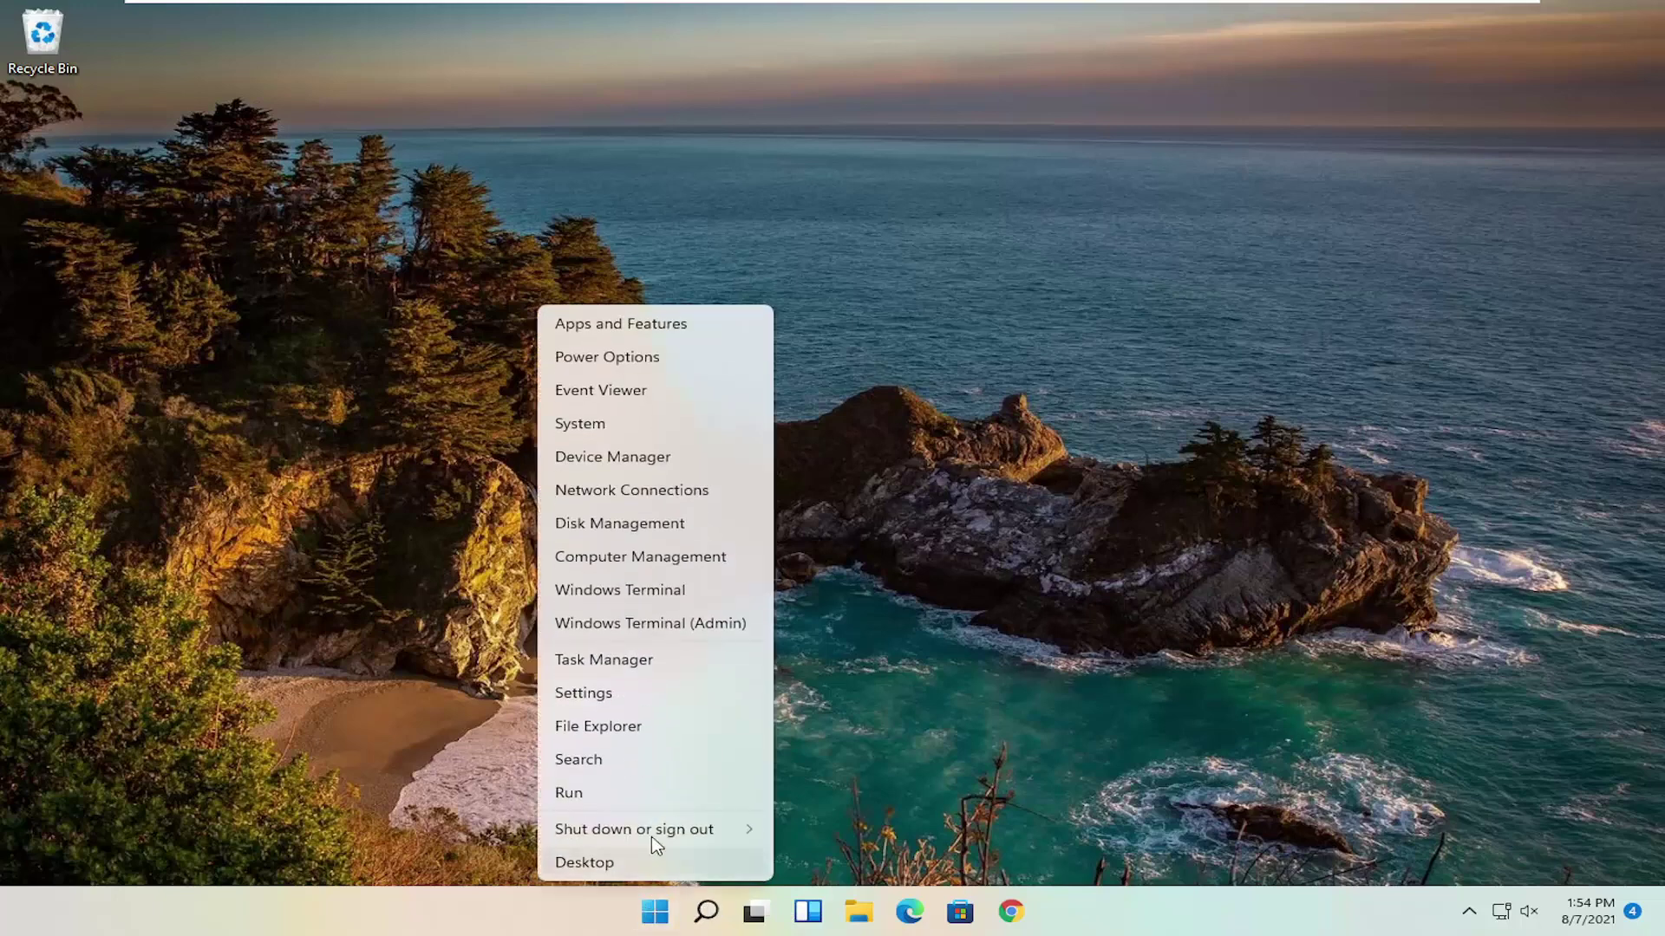
{"action": "left_click", "coordinate": [635, 660]}
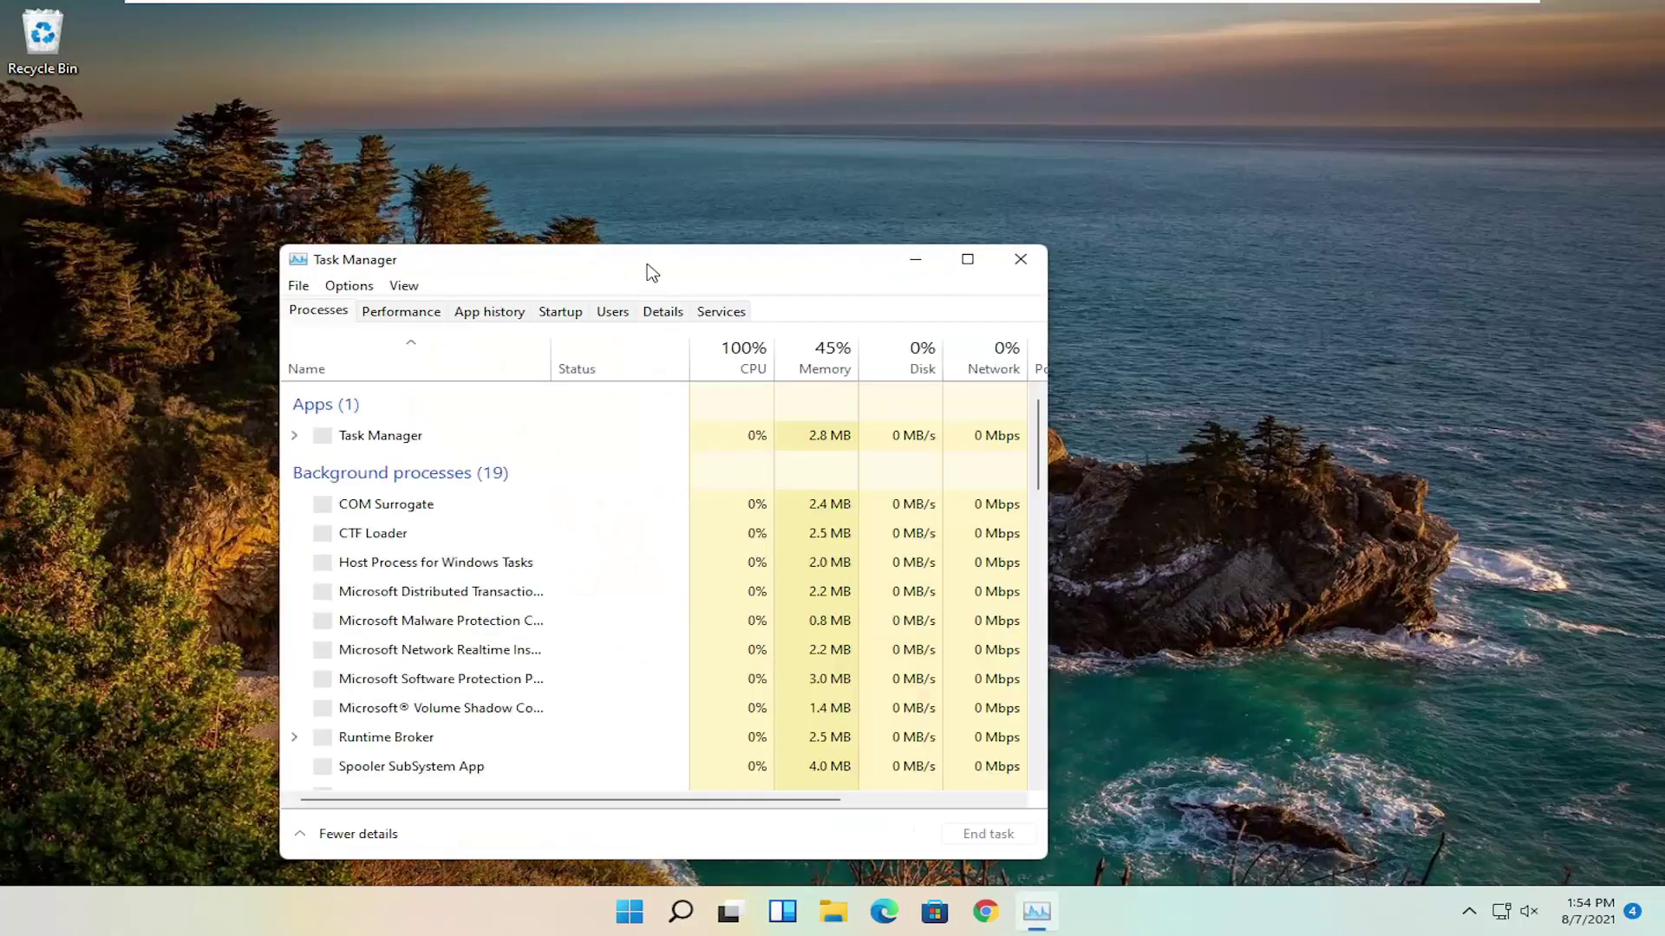
{"action": "mouse_move", "coordinate": [643, 272]}
{"action": "left_mouse_down"}
{"action": "mouse_move", "coordinate": [818, 172]}
{"action": "mouse_move", "coordinate": [816, 158]}
{"action": "left_mouse_up"}
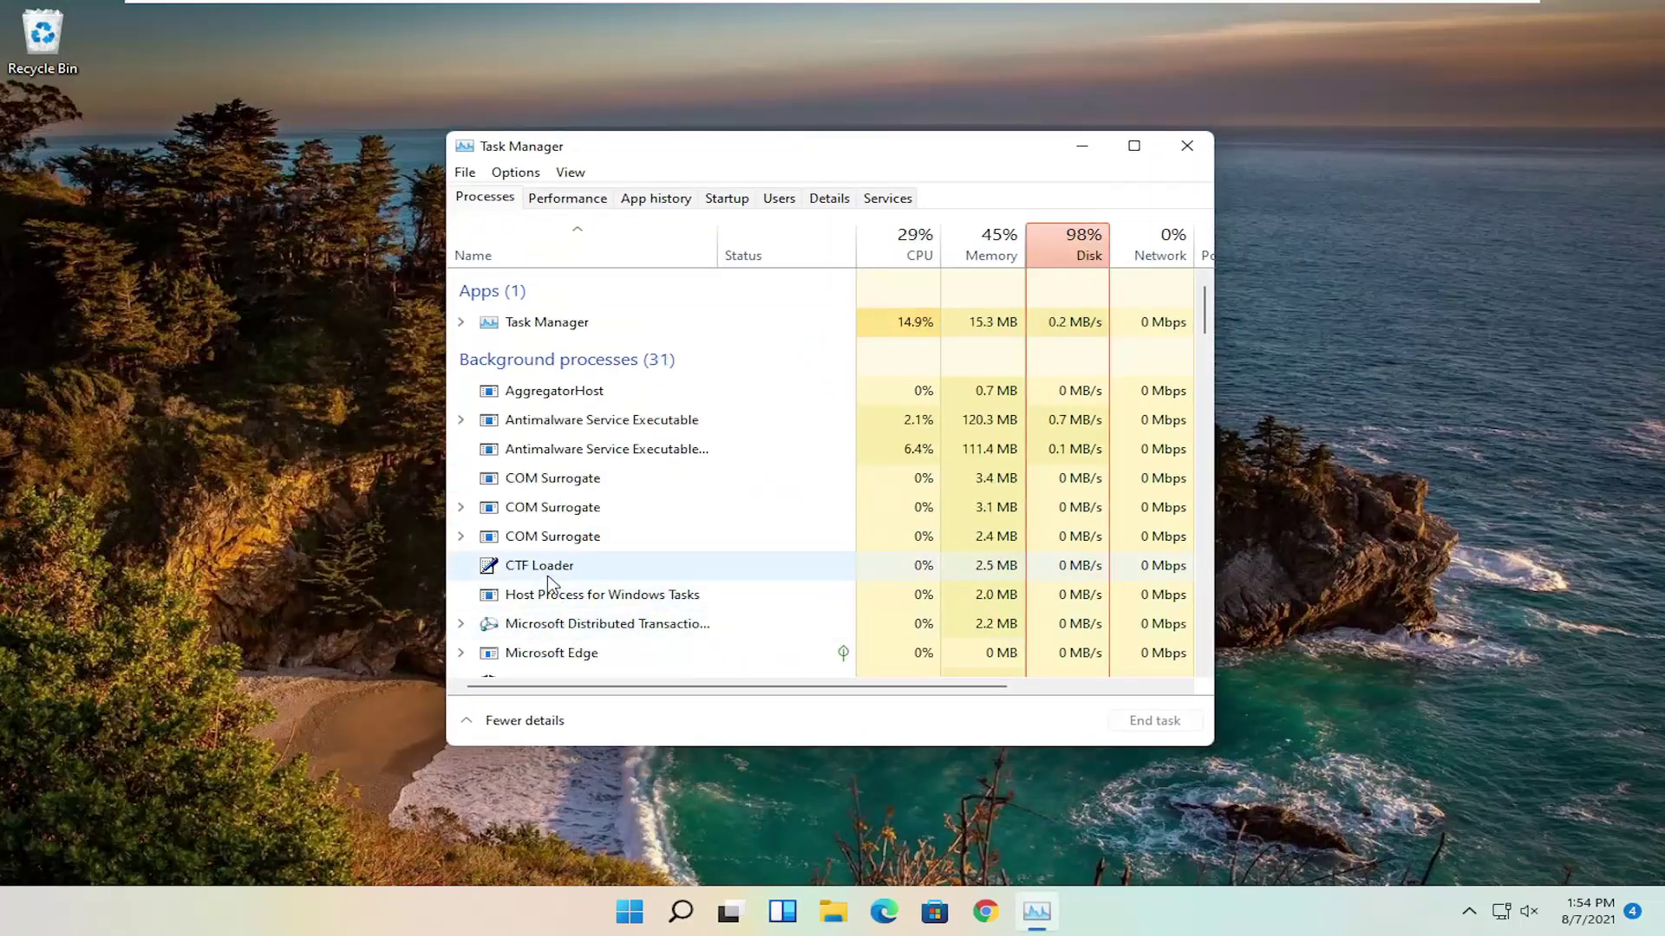
{"action": "scroll", "coordinate": [559, 533], "scroll_direction": "down", "scroll_amount": 3}
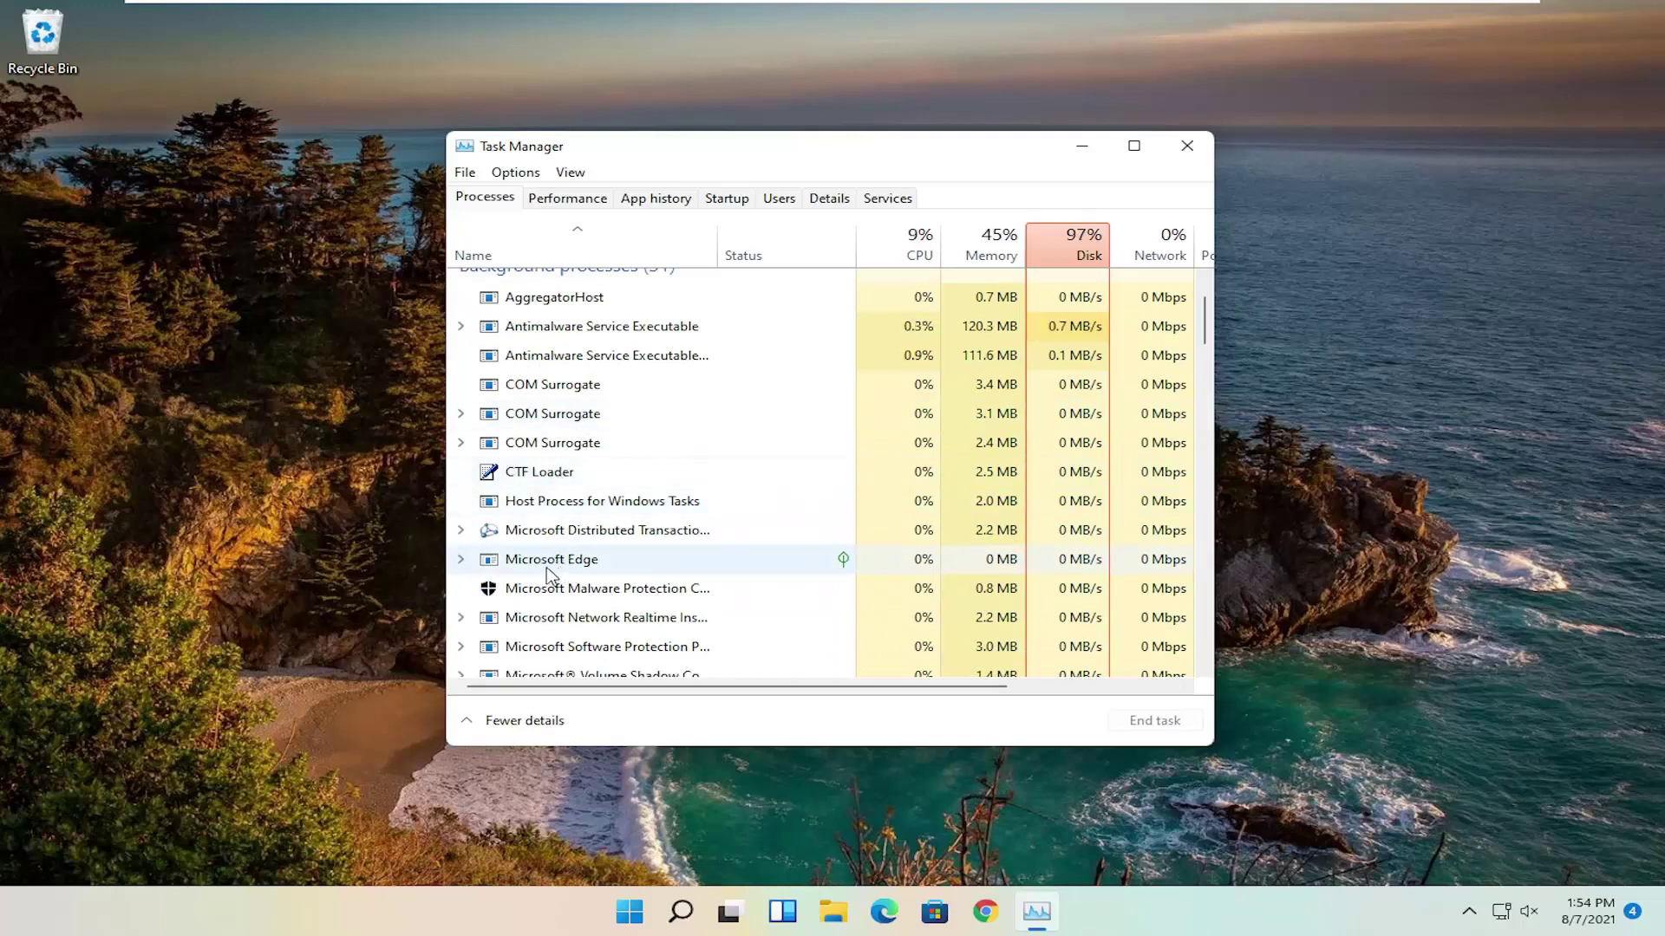
{"action": "scroll", "coordinate": [546, 567], "scroll_direction": "down", "scroll_amount": 1}
{"action": "scroll", "coordinate": [599, 521], "scroll_direction": "down", "scroll_amount": 3}
{"action": "scroll", "coordinate": [599, 547], "scroll_direction": "down", "scroll_amount": 4}
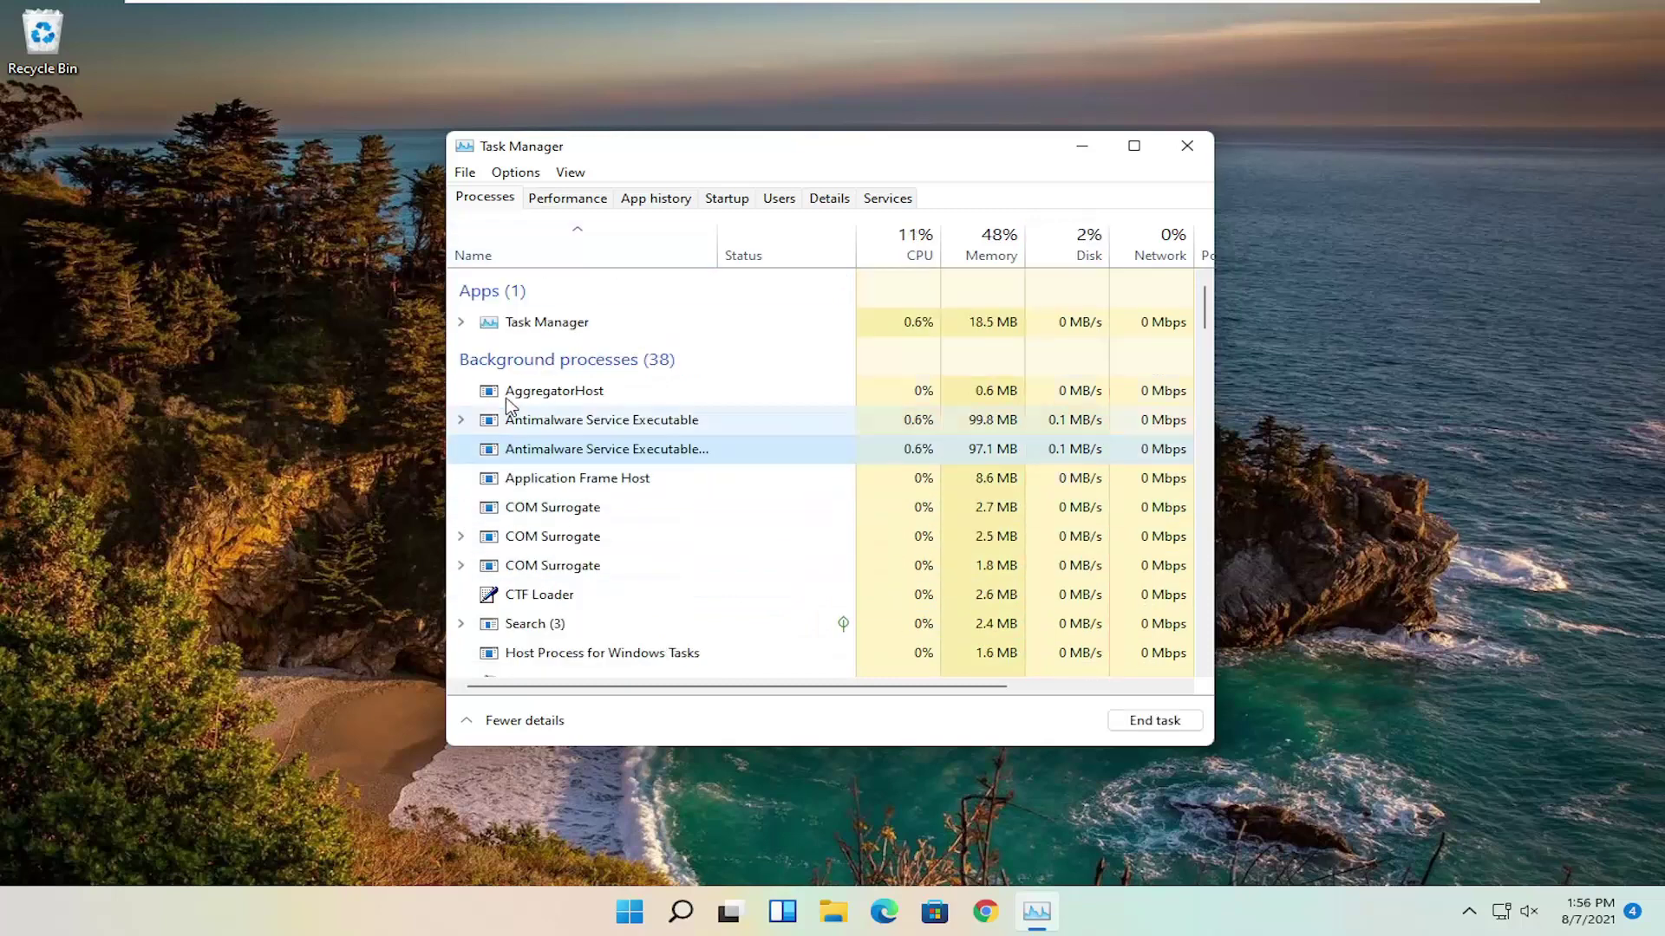
{"action": "scroll", "coordinate": [507, 406], "scroll_direction": "down", "scroll_amount": 1}
Open the Antimalware Service Executable's file properties on the Compatibility tab.
{"action": "right_click", "coordinate": [533, 418]}
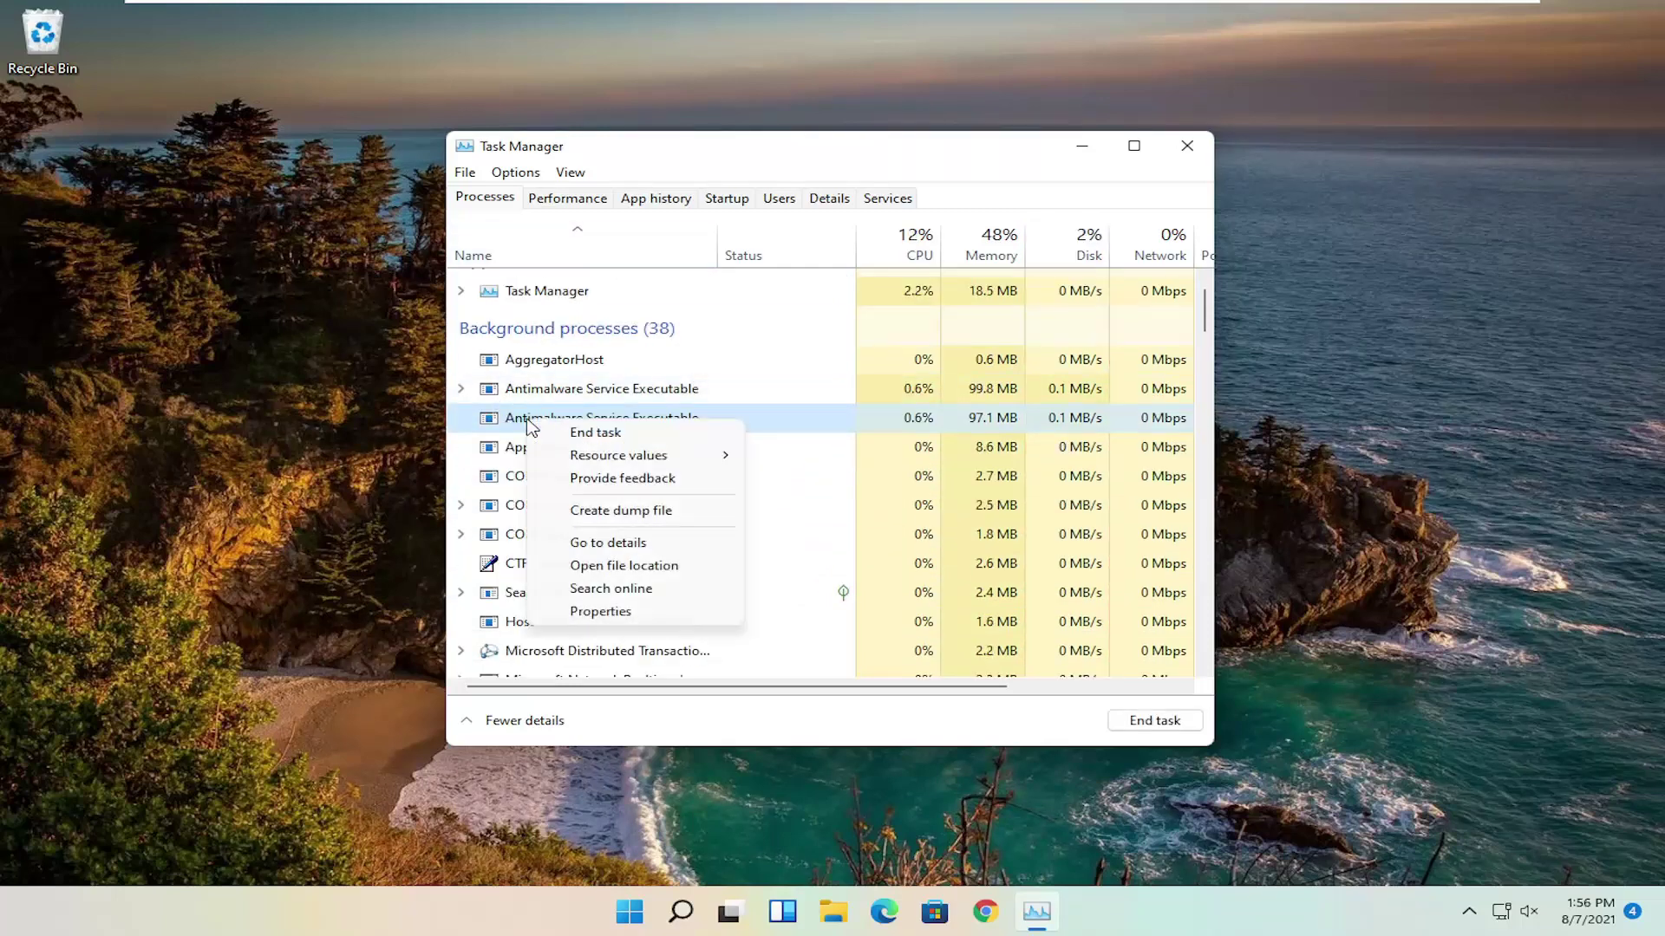
{"action": "left_click", "coordinate": [611, 612]}
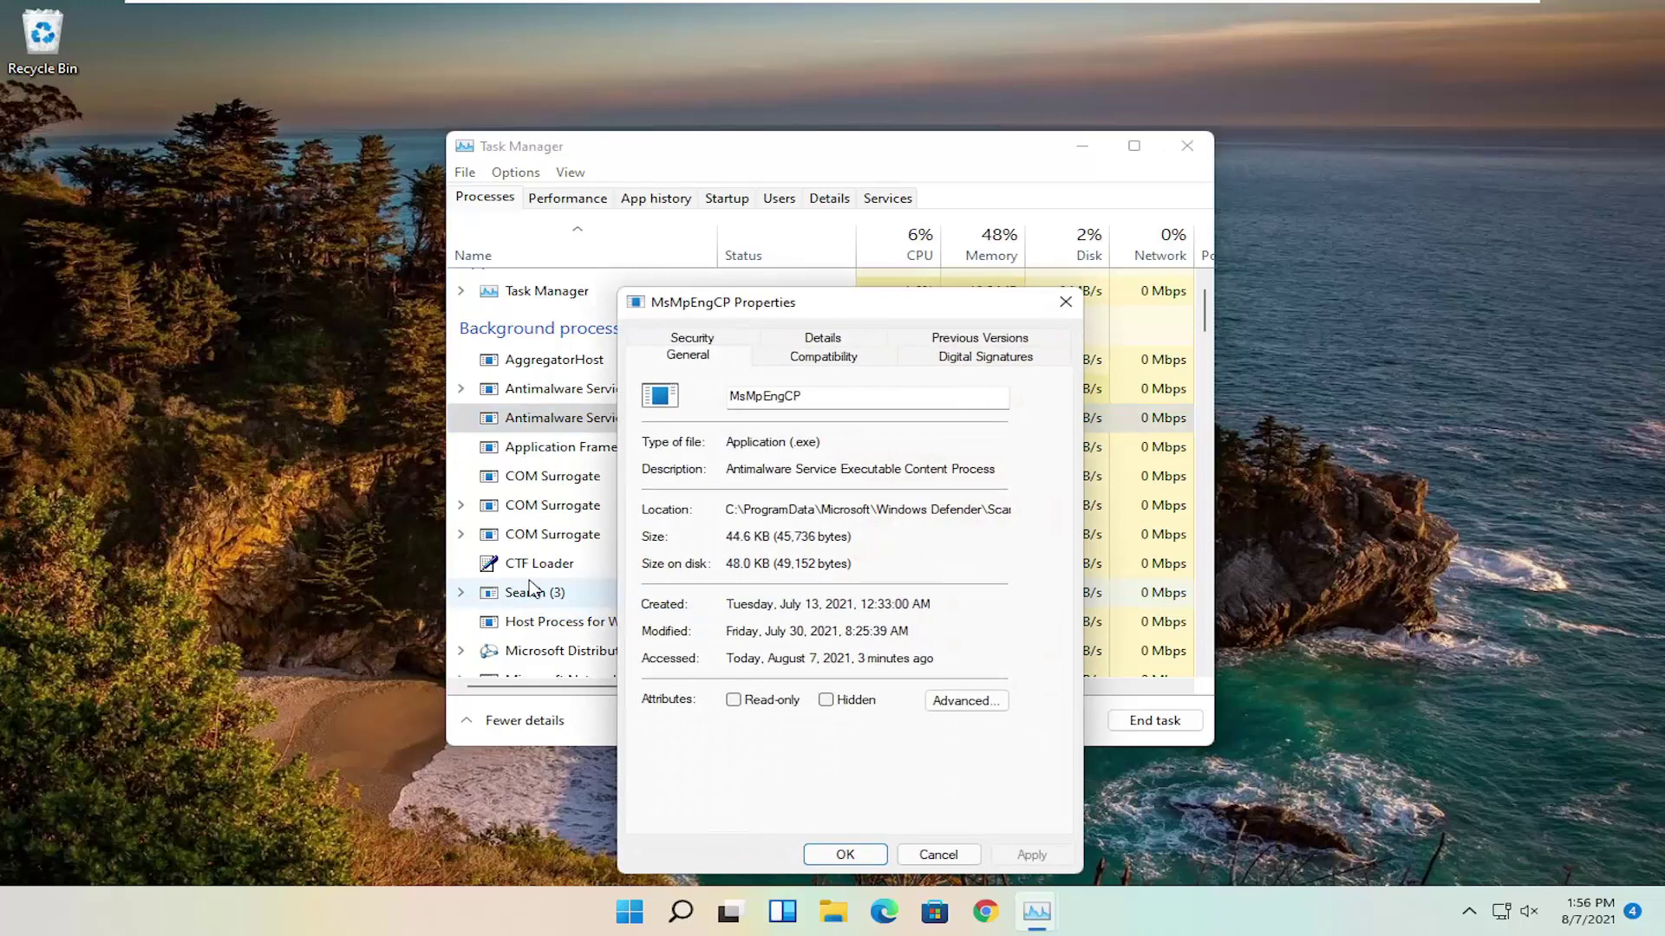
{"action": "left_click_drag", "start_coordinate": [768, 302], "coordinate": [691, 139]}
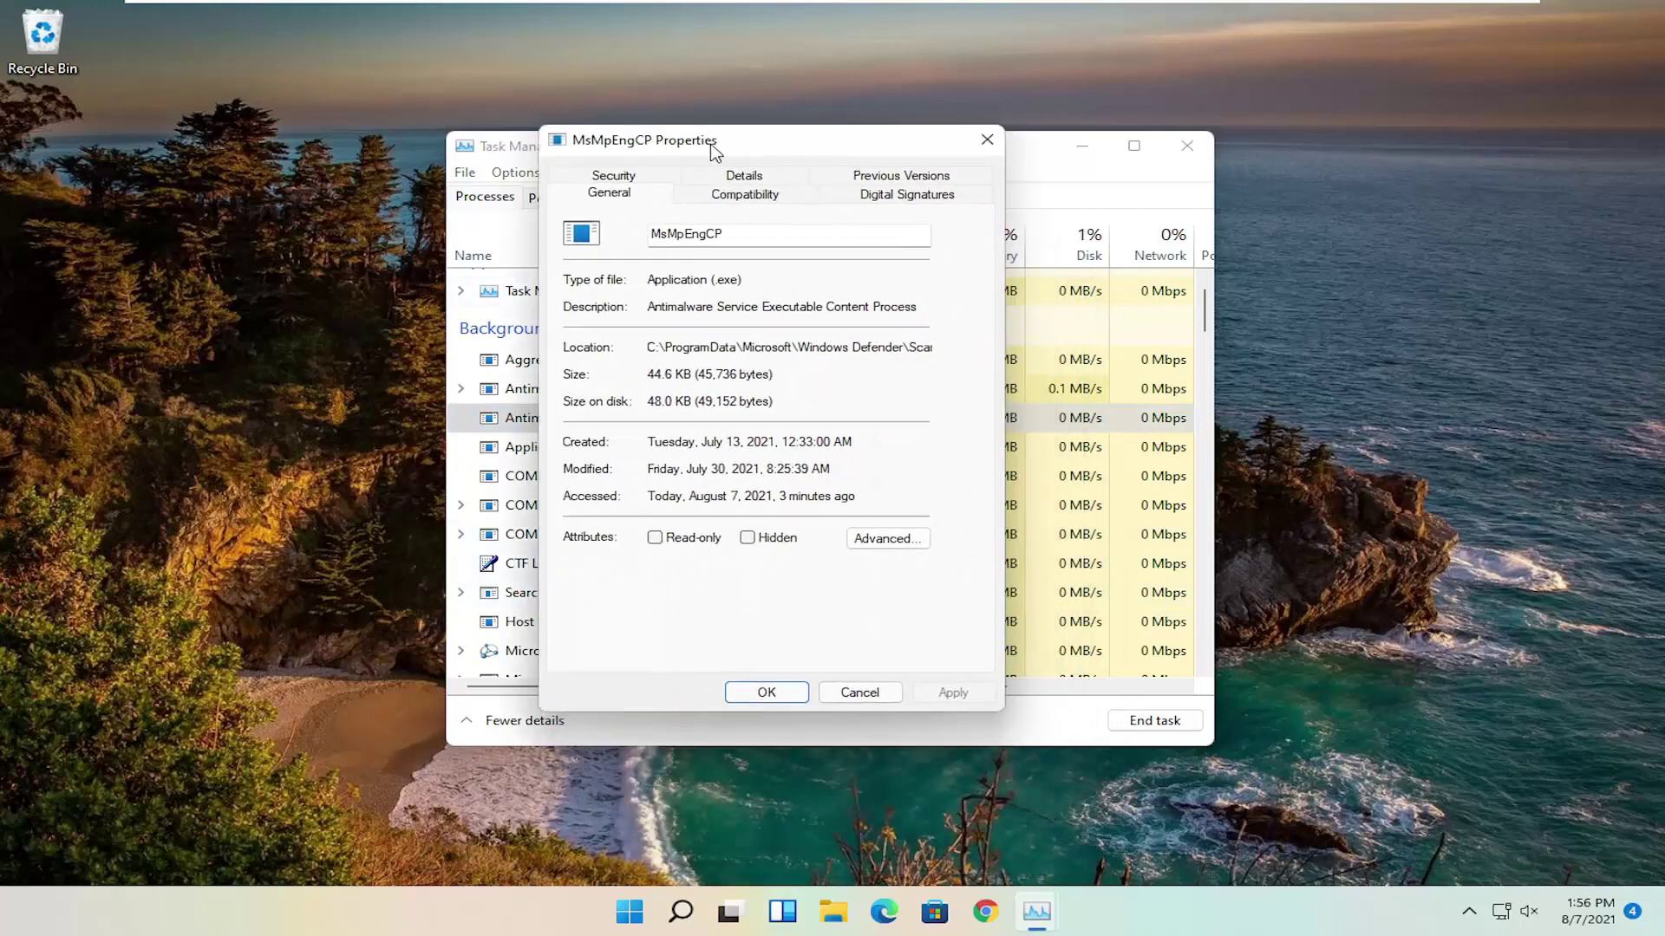
{"action": "left_click", "coordinate": [738, 196]}
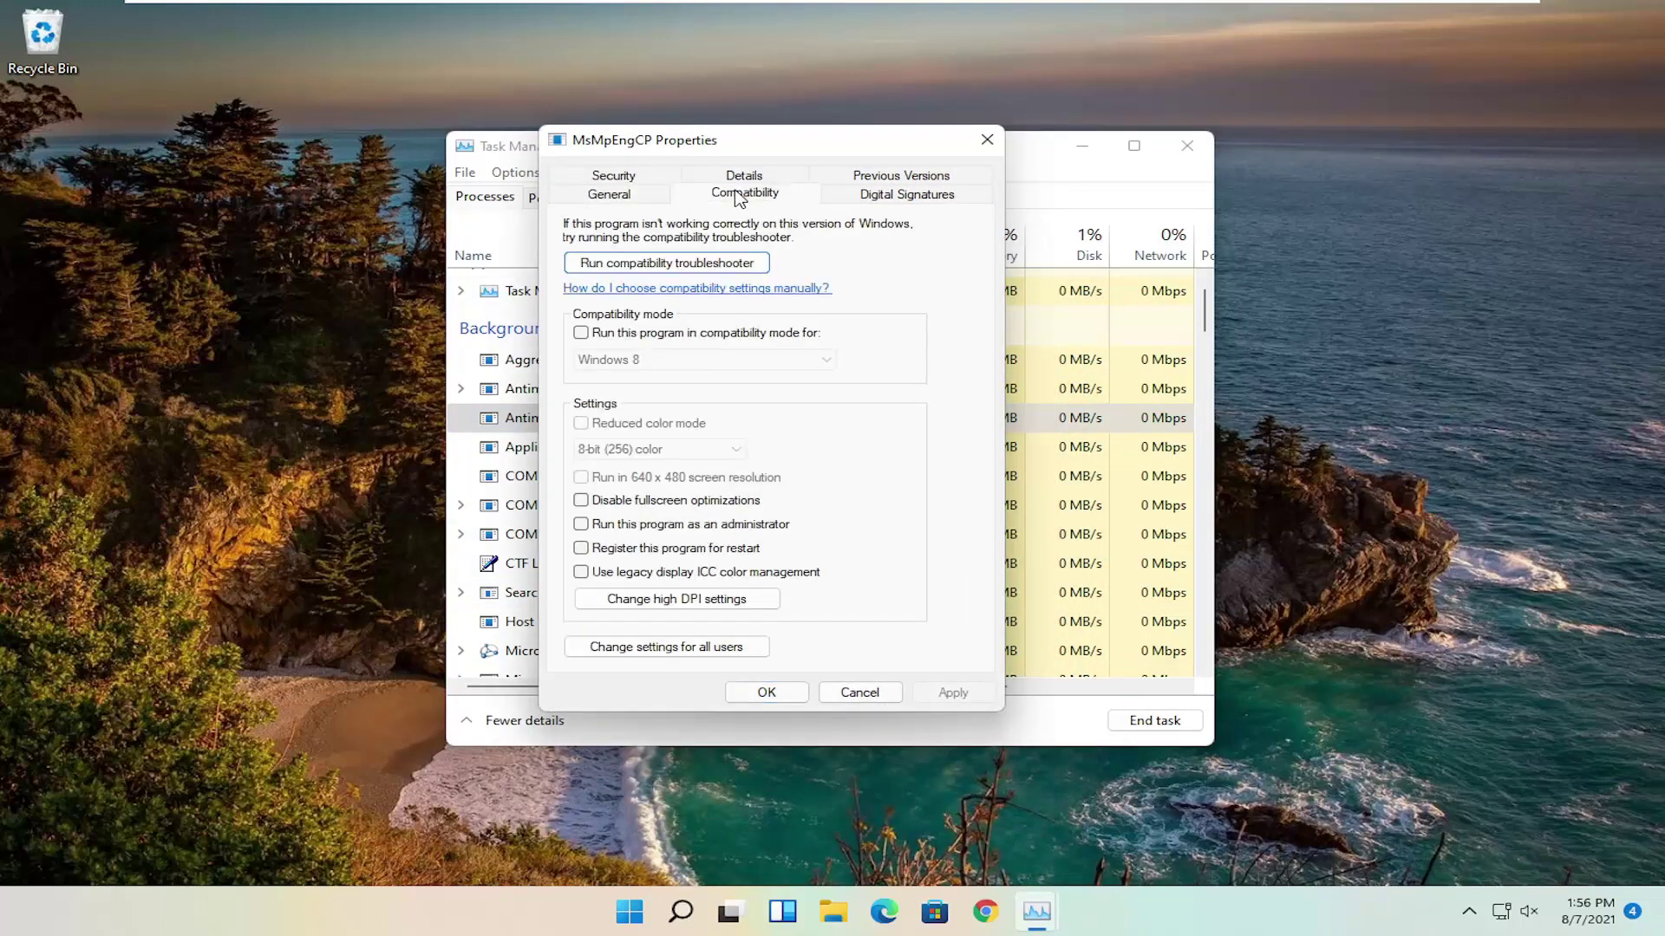
Run MsMpEngCP in Windows 7 compatibility mode, applying and confirming the change.
{"action": "left_click", "coordinate": [581, 335]}
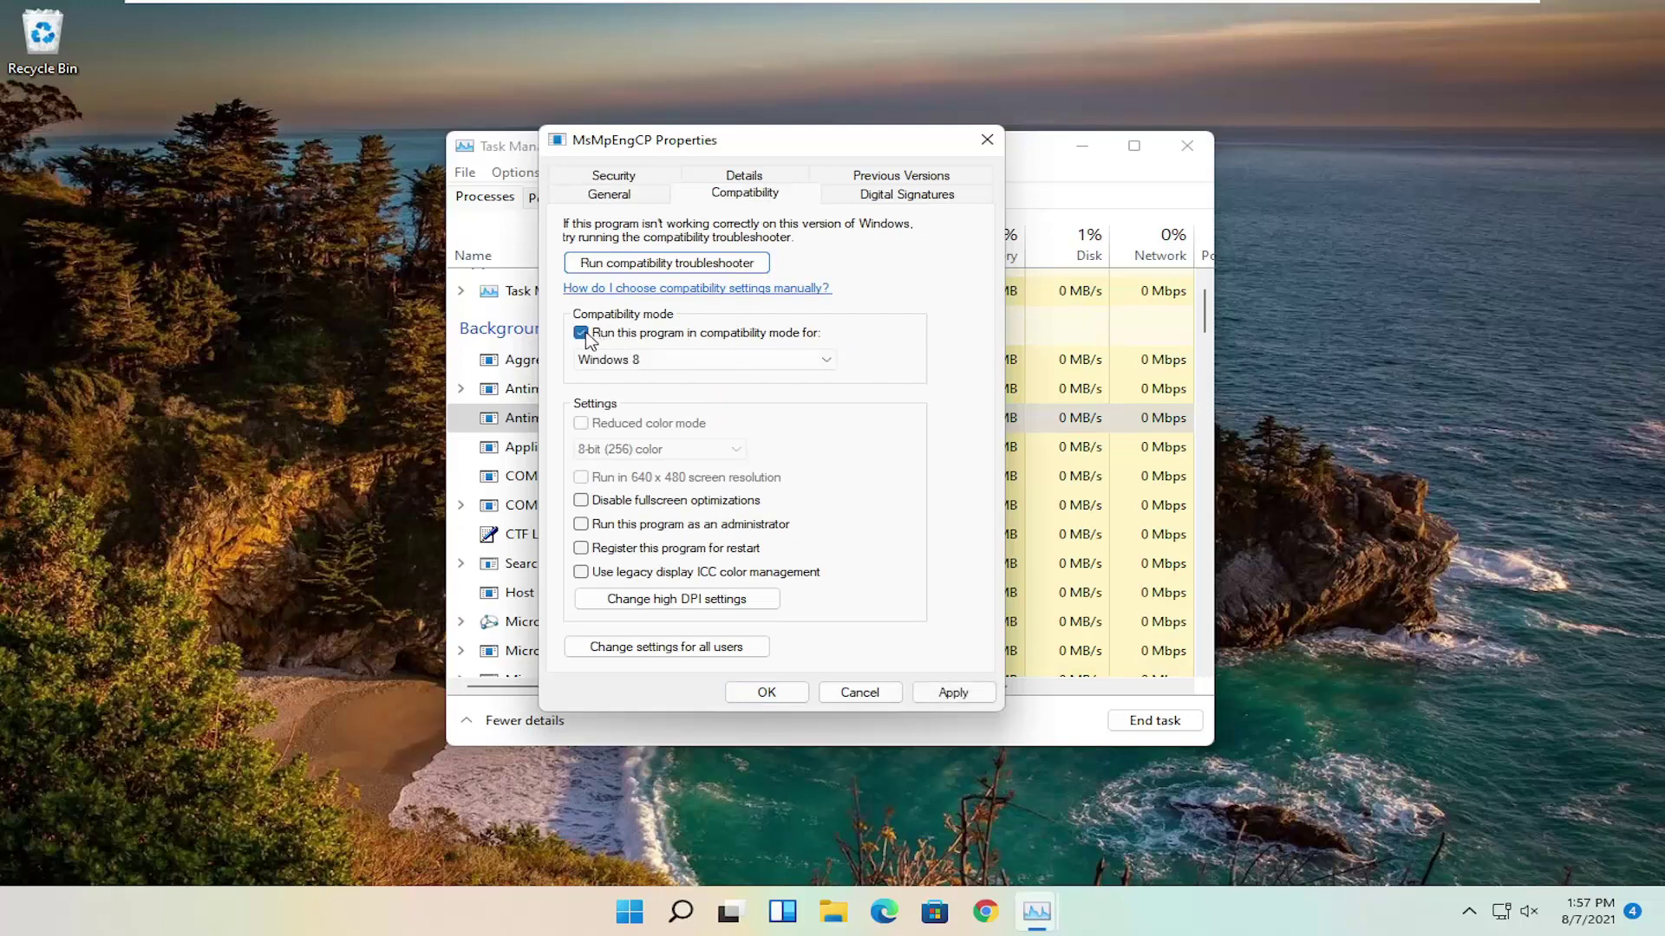
{"action": "left_click", "coordinate": [821, 359]}
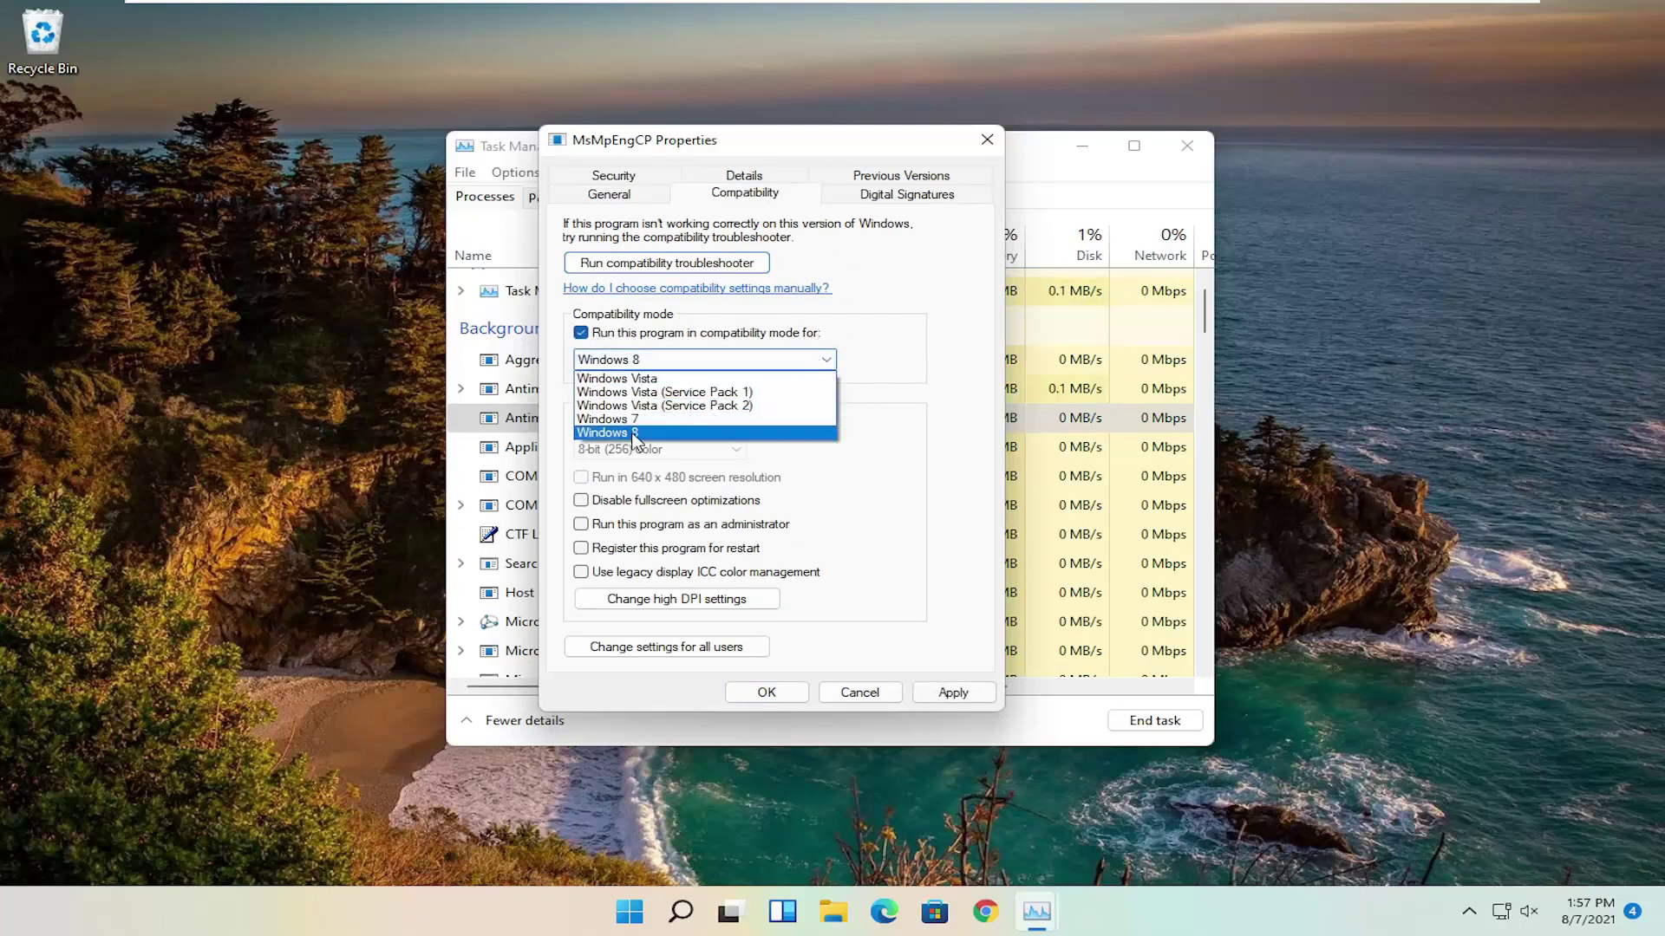
{"action": "left_click", "coordinate": [625, 420]}
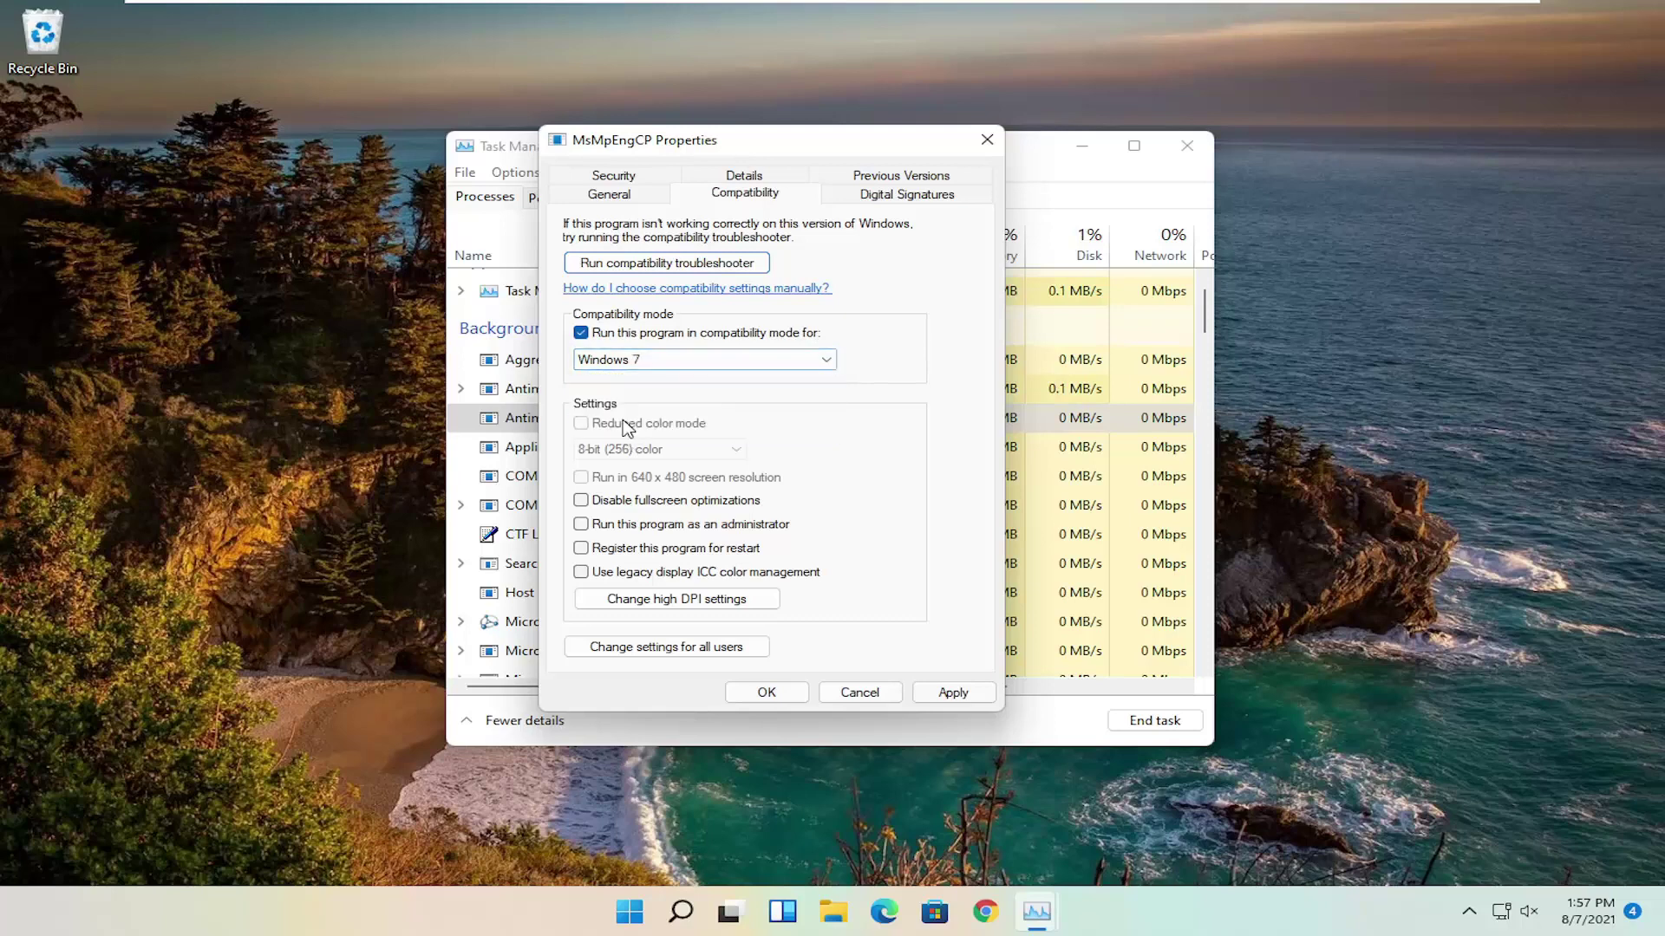
{"action": "left_click", "coordinate": [942, 692]}
{"action": "left_click", "coordinate": [766, 692]}
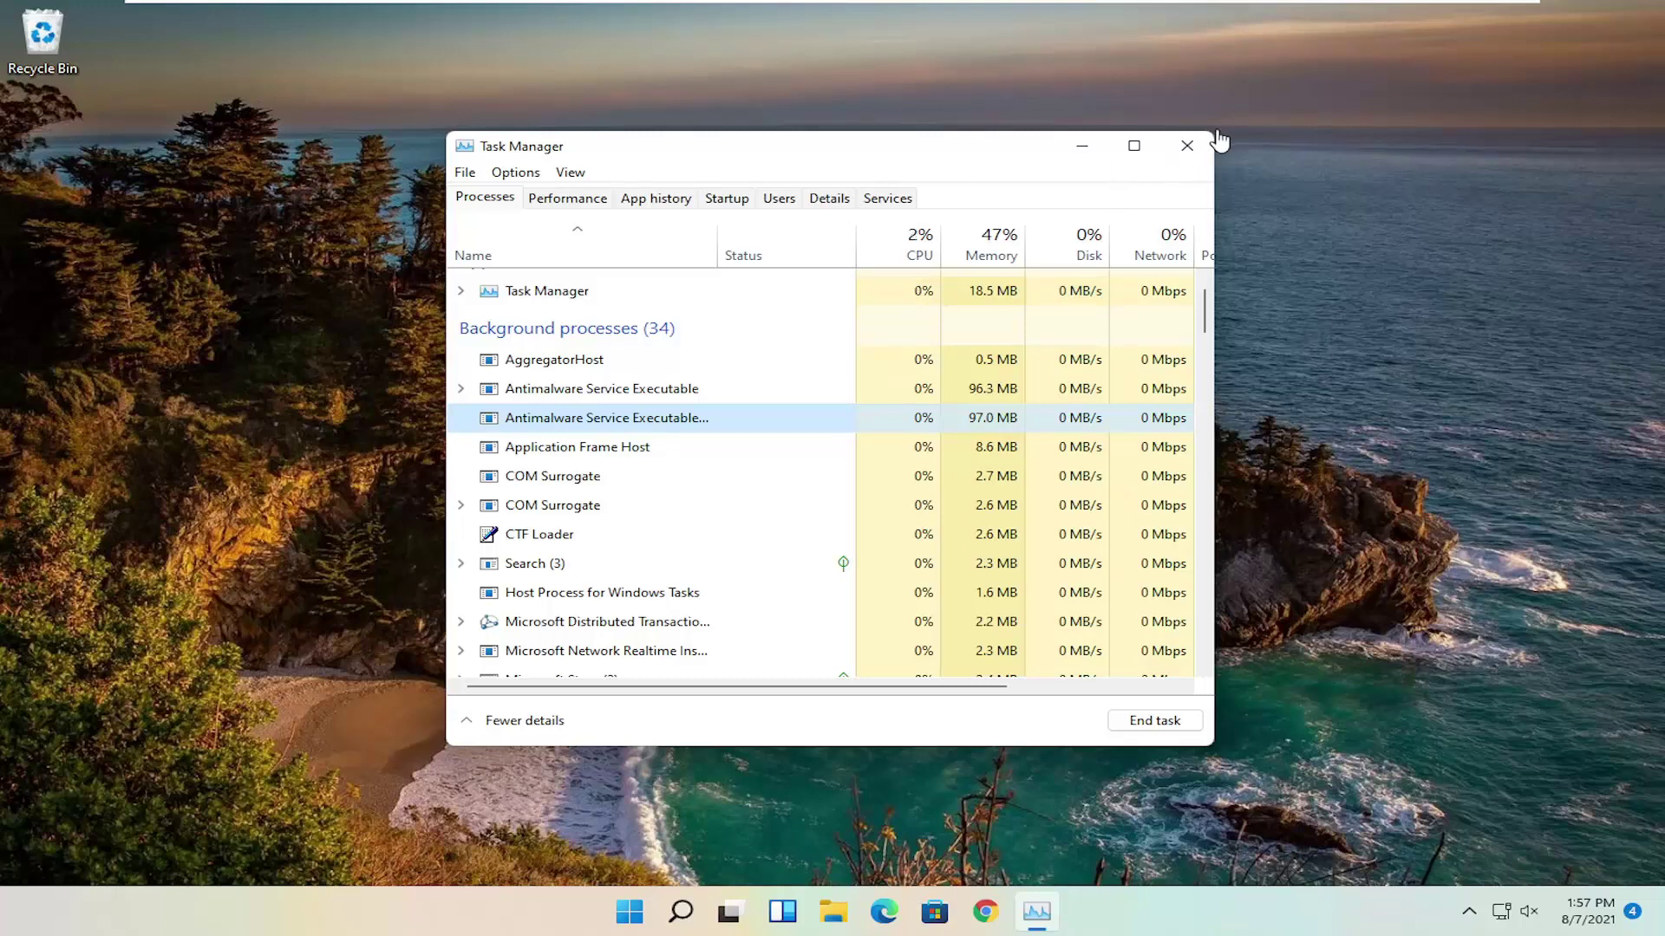
{"action": "left_click", "coordinate": [1193, 145]}
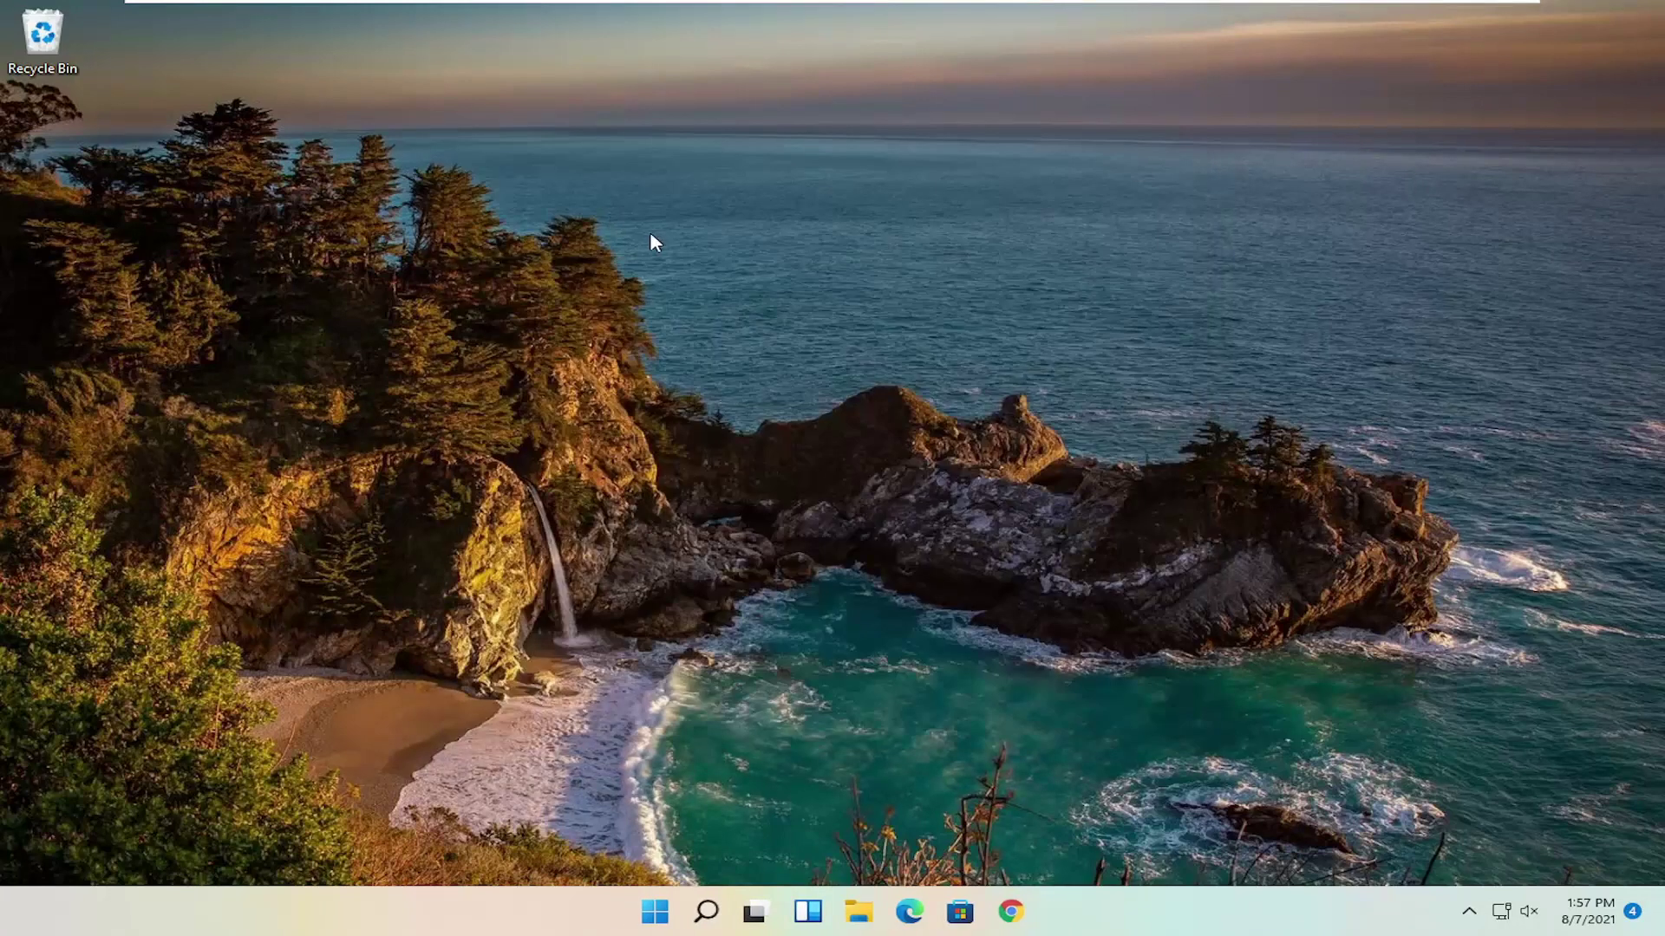